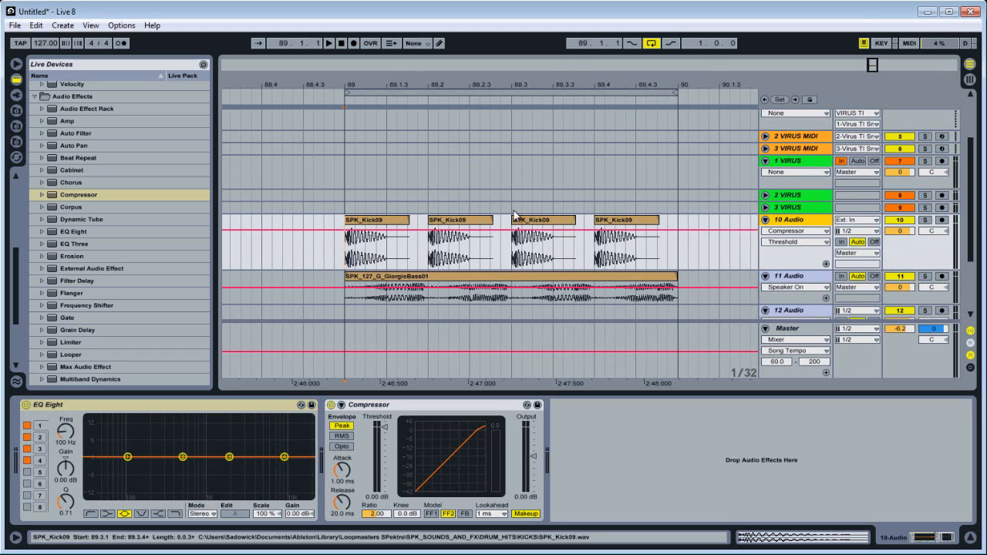
Step: Audition the kick and bass clips together, and solo the bass loop track, 11 Audio
{"action": "left_click", "coordinate": [369, 224]}
{"action": "key", "text": "space"}
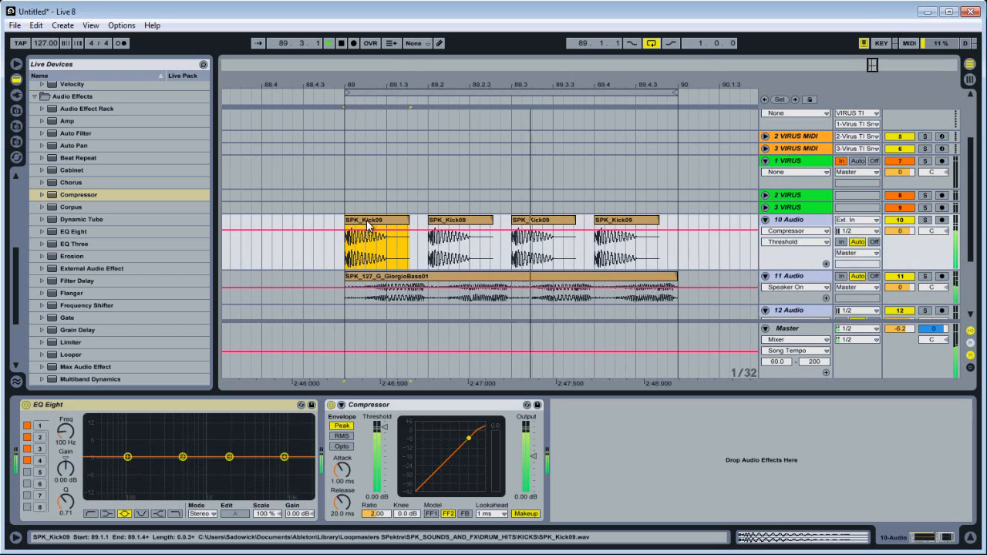
{"action": "key", "text": "space"}
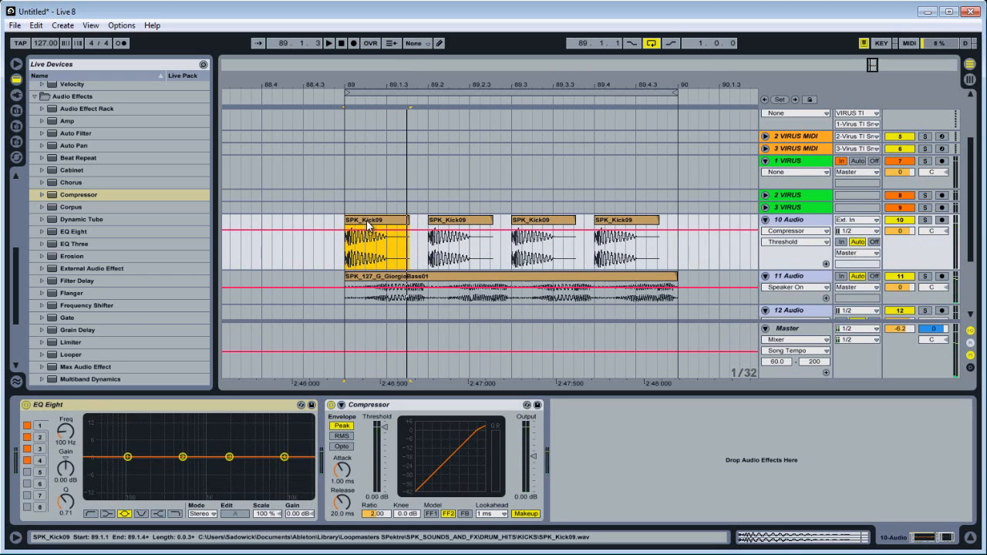
{"action": "left_click", "coordinate": [928, 296]}
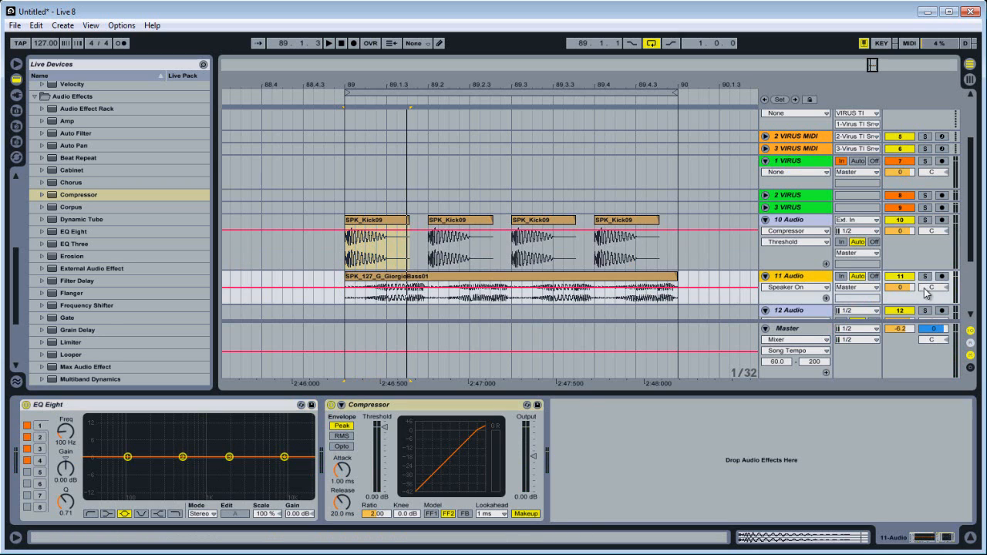
{"action": "left_click", "coordinate": [925, 276]}
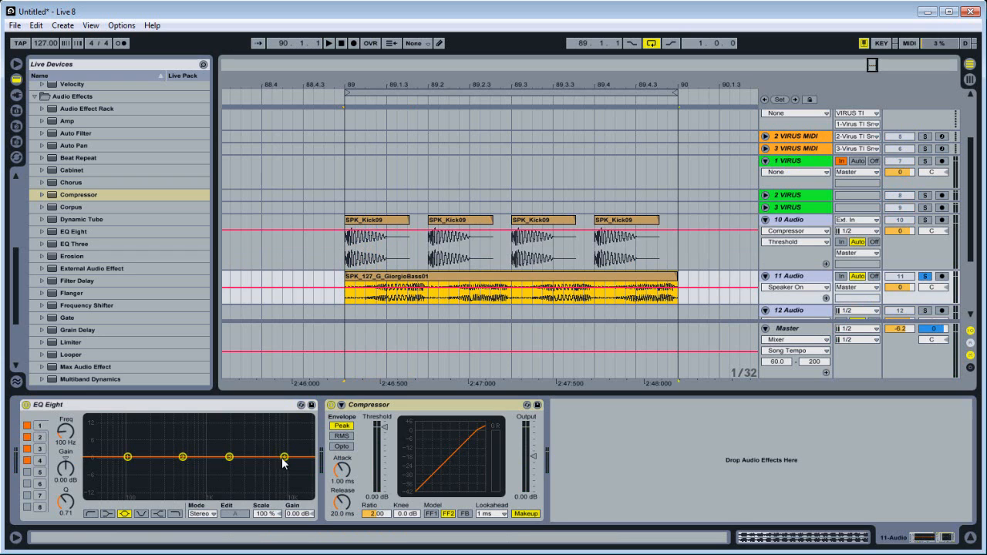
Step: Cut the bass with EQ Eight band 2 at about 274 Hz by about 8.6 dB, narrowing Q to 3.61 during playback
{"action": "left_click_drag", "start_coordinate": [174, 459], "coordinate": [177, 459]}
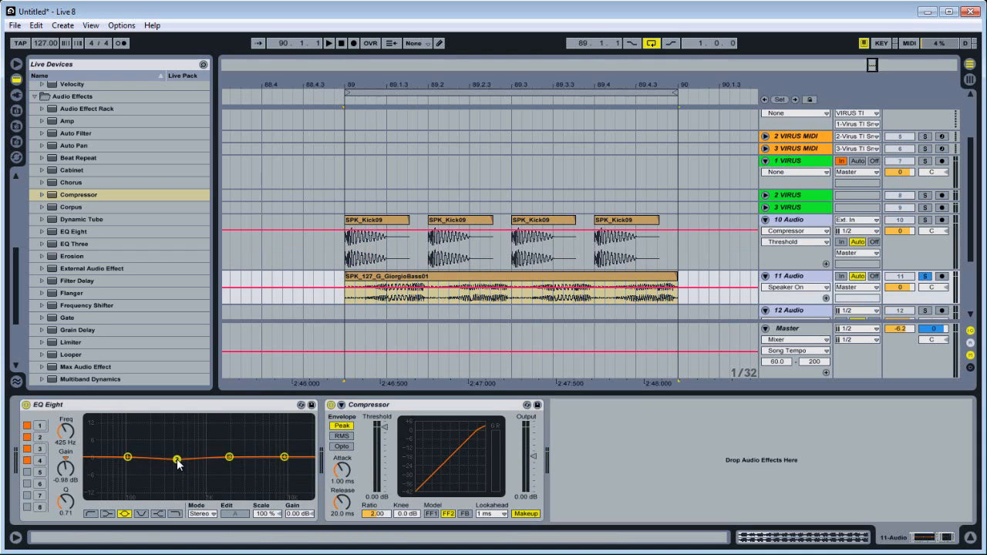
{"action": "left_click", "coordinate": [411, 284]}
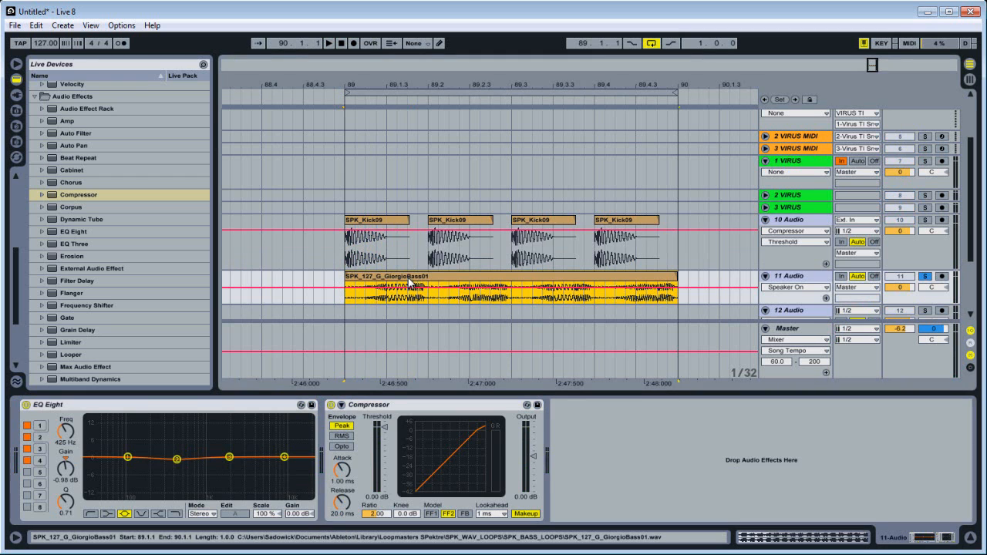
{"action": "key", "text": "space"}
{"action": "left_click_drag", "start_coordinate": [177, 458], "coordinate": [159, 480]}
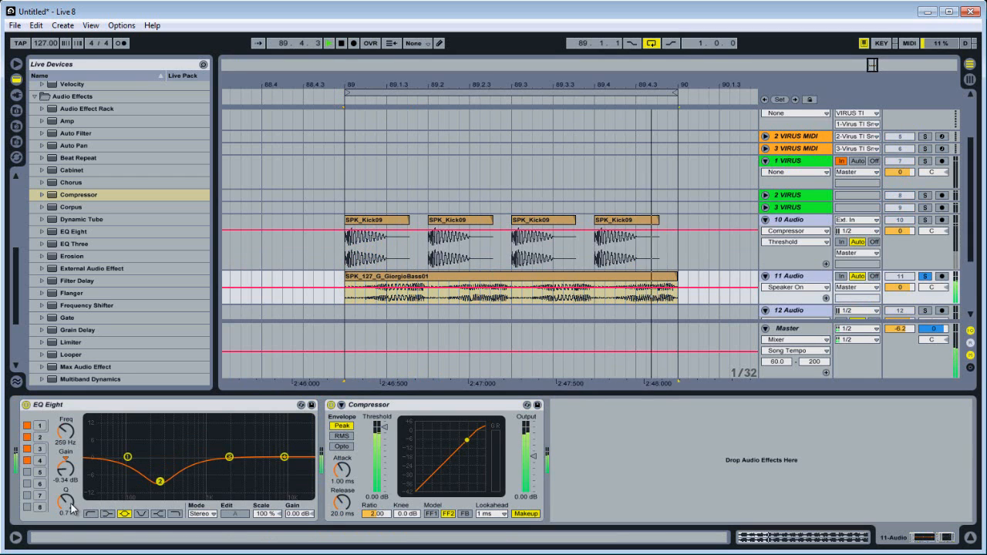
{"action": "left_click_drag", "start_coordinate": [71, 506], "coordinate": [71, 482]}
{"action": "mouse_move", "coordinate": [161, 481]}
{"action": "left_mouse_down"}
{"action": "mouse_move", "coordinate": [130, 471]}
{"action": "mouse_move", "coordinate": [164, 482]}
{"action": "left_mouse_up"}
{"action": "key", "text": "space"}
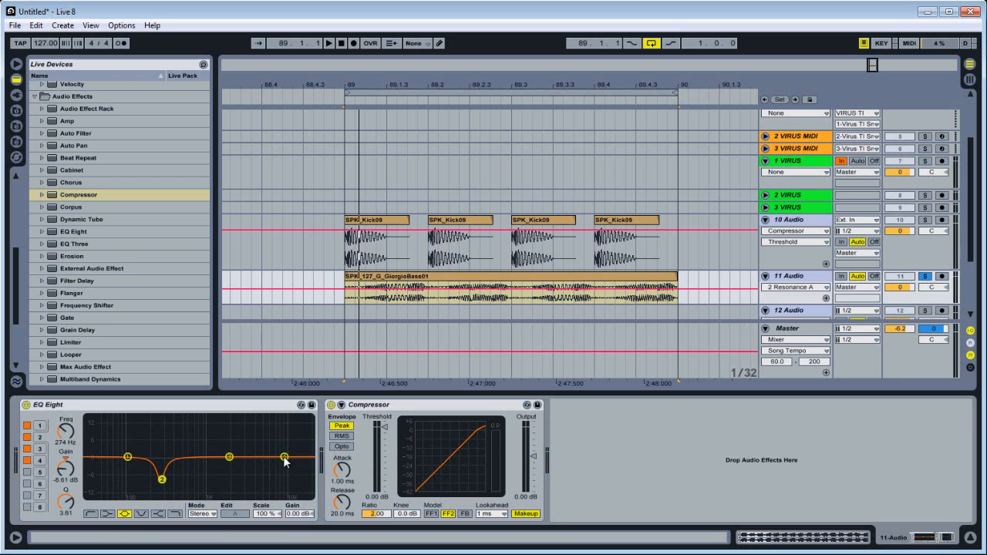
Step: Move EQ Eight band 4 down to about 5.57 kHz at 0 dB gain while the bass plays
{"action": "key", "text": "space"}
{"action": "left_click_drag", "start_coordinate": [285, 460], "coordinate": [263, 456]}
{"action": "key", "text": "space"}
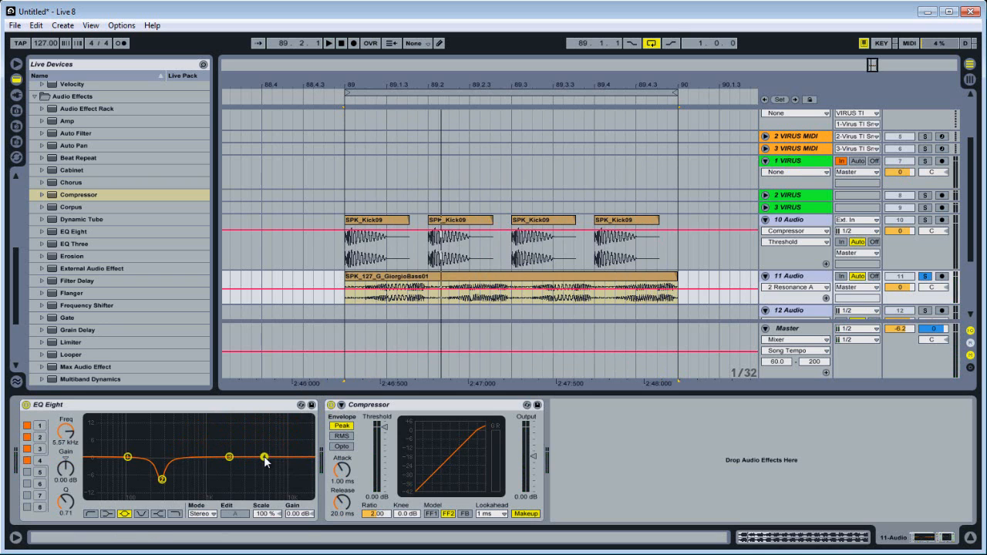
Step: Add the FabFilter Saturn plug-in at the start of the bass track's device chain and reposition its window
{"action": "left_click", "coordinate": [16, 95]}
{"action": "left_click_drag", "start_coordinate": [77, 385], "coordinate": [67, 467]}
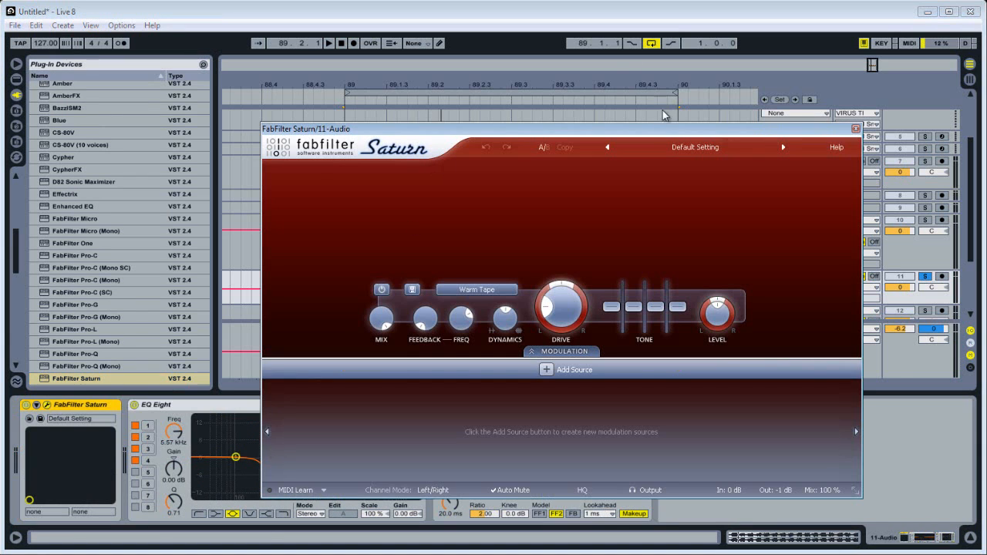
{"action": "left_click_drag", "start_coordinate": [650, 128], "coordinate": [524, 131]}
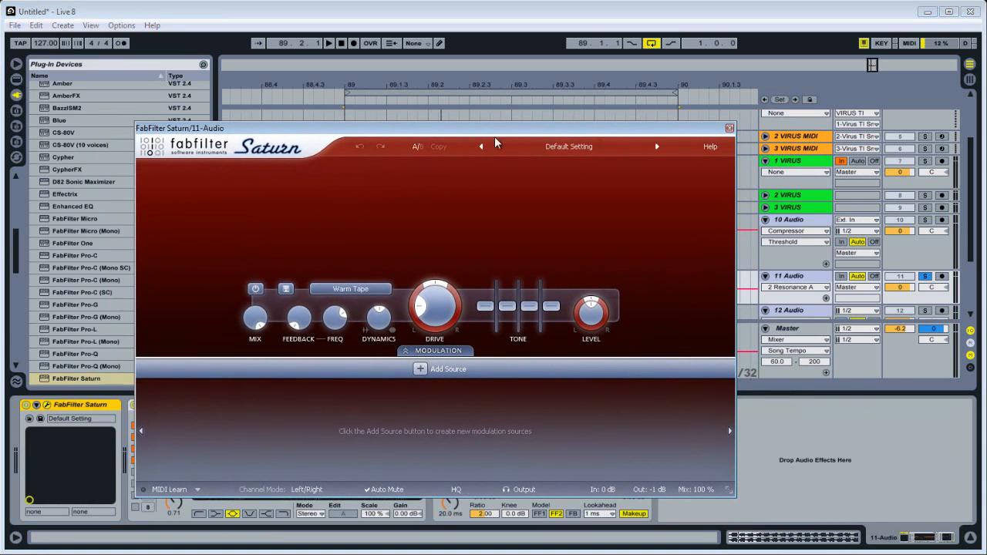
{"action": "mouse_move", "coordinate": [294, 128]}
{"action": "left_mouse_down"}
{"action": "mouse_move", "coordinate": [308, 130]}
{"action": "mouse_move", "coordinate": [300, 129]}
{"action": "left_mouse_up"}
Step: Split Saturn's spectrum into six bands by adding five crossovers while the bass plays
{"action": "key", "text": "space"}
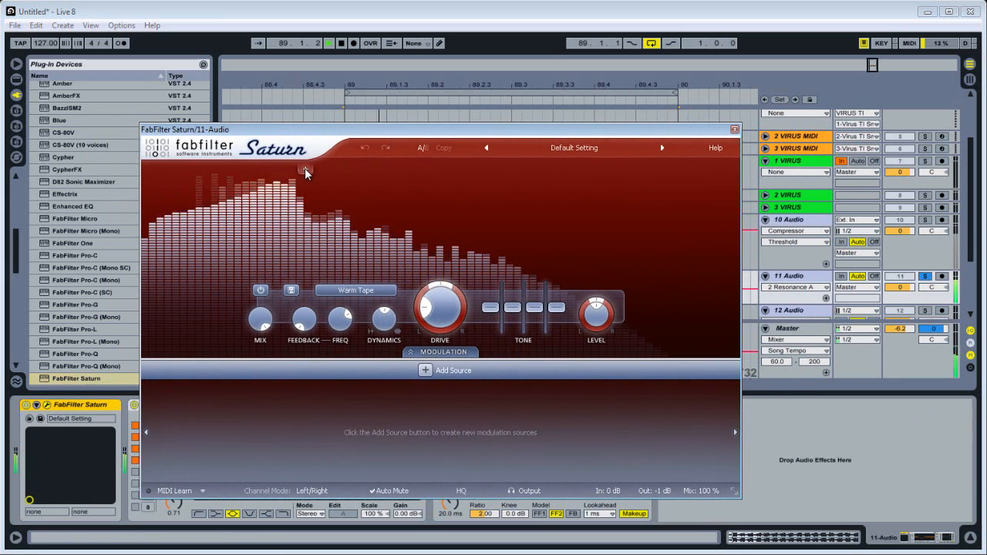
{"action": "left_click", "coordinate": [305, 168]}
{"action": "left_click", "coordinate": [217, 170]}
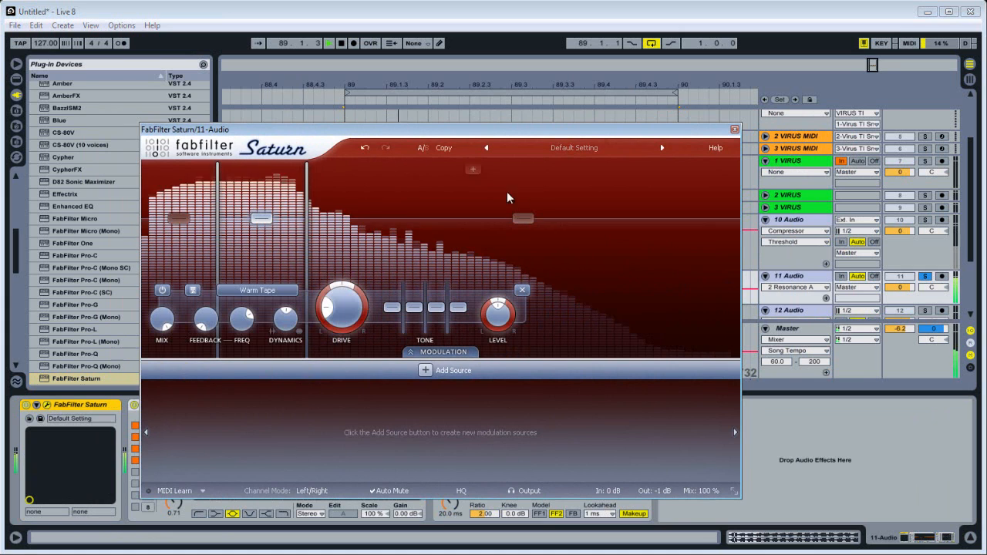
{"action": "left_click", "coordinate": [441, 168]}
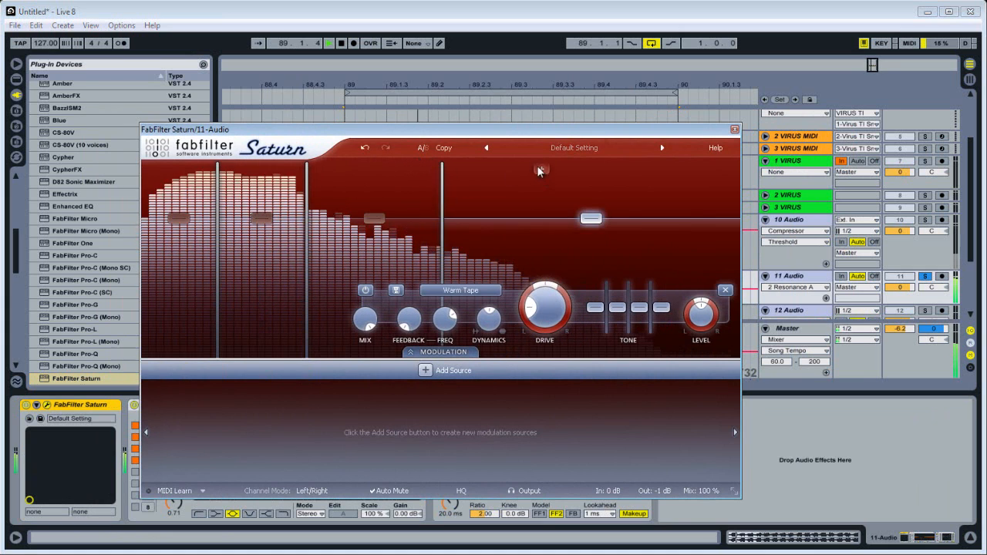
{"action": "left_click", "coordinate": [536, 168]}
{"action": "left_click", "coordinate": [600, 168]}
{"action": "key", "text": "space"}
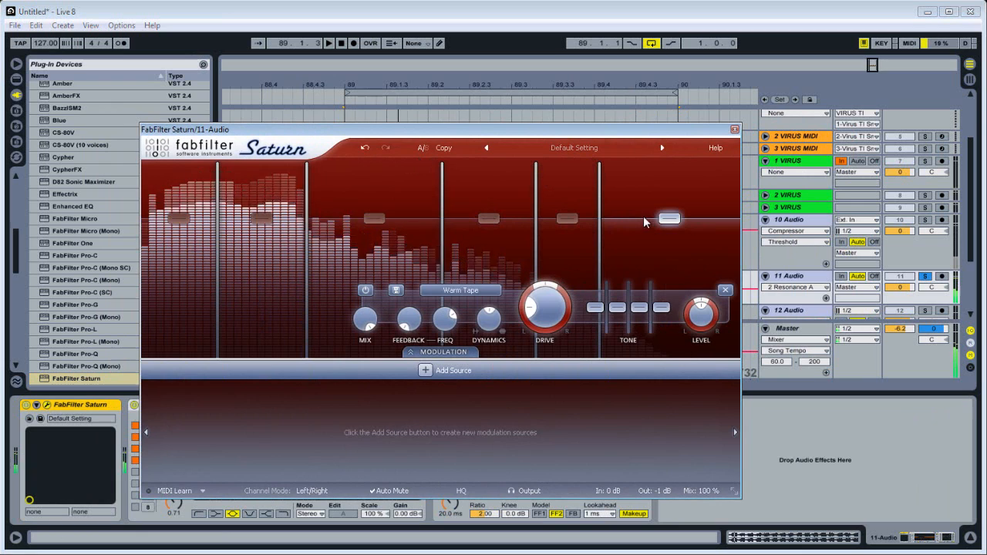
Step: Raise Saturn's band 5 level slightly and lower the crossover between bands 4 and 5, keeping bands 2 and 3 at 0 dB
{"action": "mouse_move", "coordinate": [531, 193]}
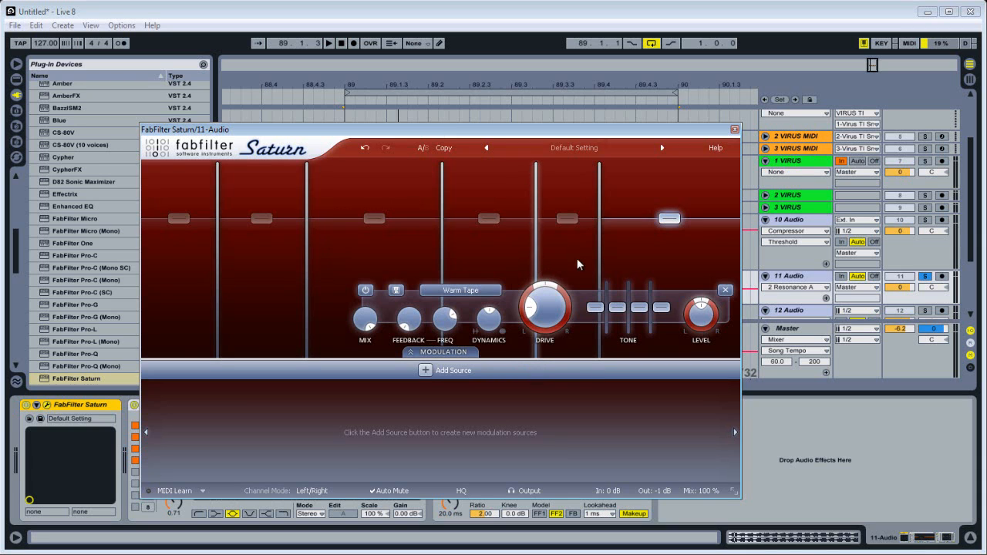
{"action": "key", "text": "space"}
{"action": "left_click_drag", "start_coordinate": [567, 219], "coordinate": [551, 203]}
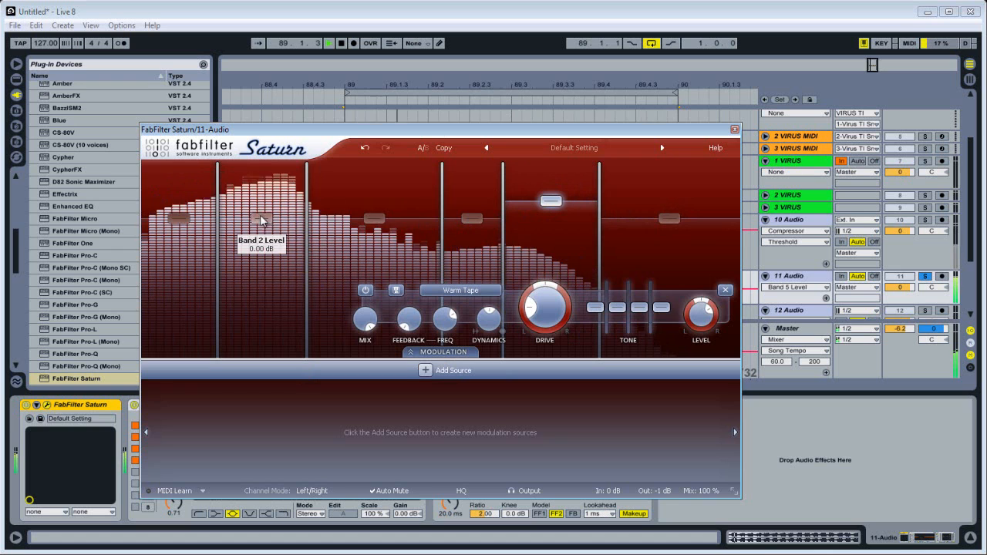
{"action": "mouse_move", "coordinate": [262, 221]}
{"action": "left_mouse_down"}
{"action": "mouse_move", "coordinate": [261, 266]}
{"action": "mouse_move", "coordinate": [269, 219]}
{"action": "left_mouse_up"}
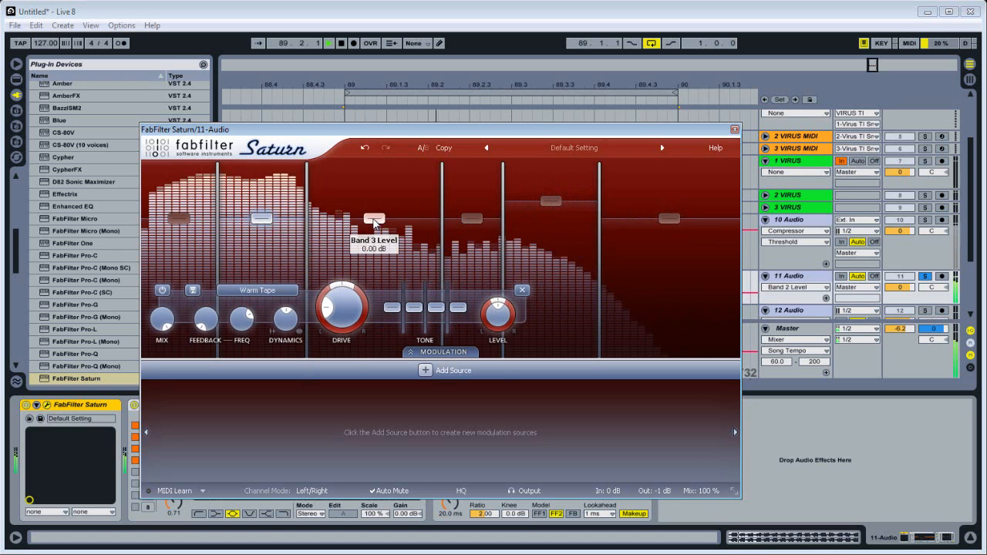
{"action": "mouse_move", "coordinate": [374, 218]}
{"action": "left_mouse_down"}
{"action": "mouse_move", "coordinate": [374, 203]}
{"action": "mouse_move", "coordinate": [374, 218]}
{"action": "left_mouse_up"}
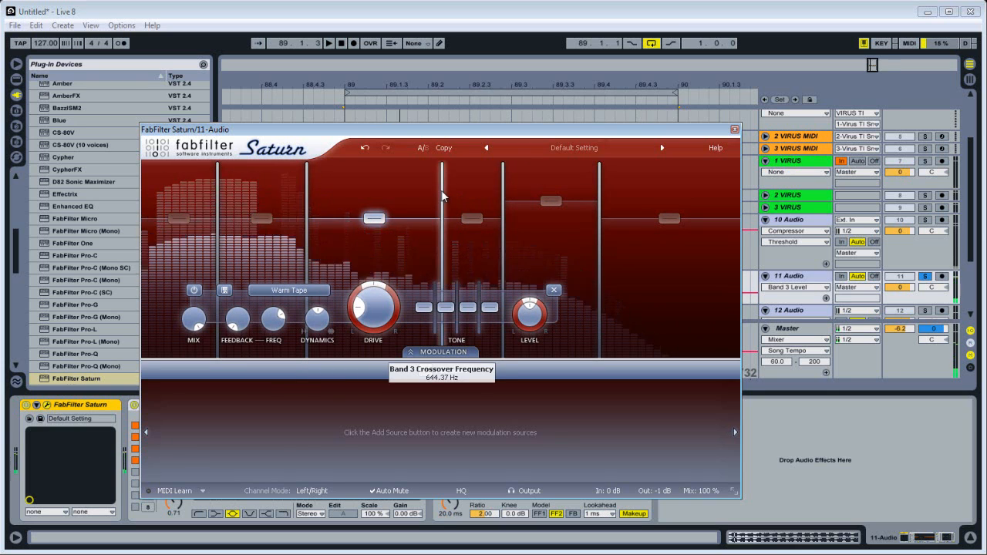
Step: Lower Saturn's band 3 and band 4 crossover frequencies, and raise the band 4 level slightly and band 6 level further
{"action": "left_click_drag", "start_coordinate": [442, 195], "coordinate": [403, 194]}
{"action": "left_click_drag", "start_coordinate": [503, 195], "coordinate": [447, 212]}
{"action": "key", "text": "space"}
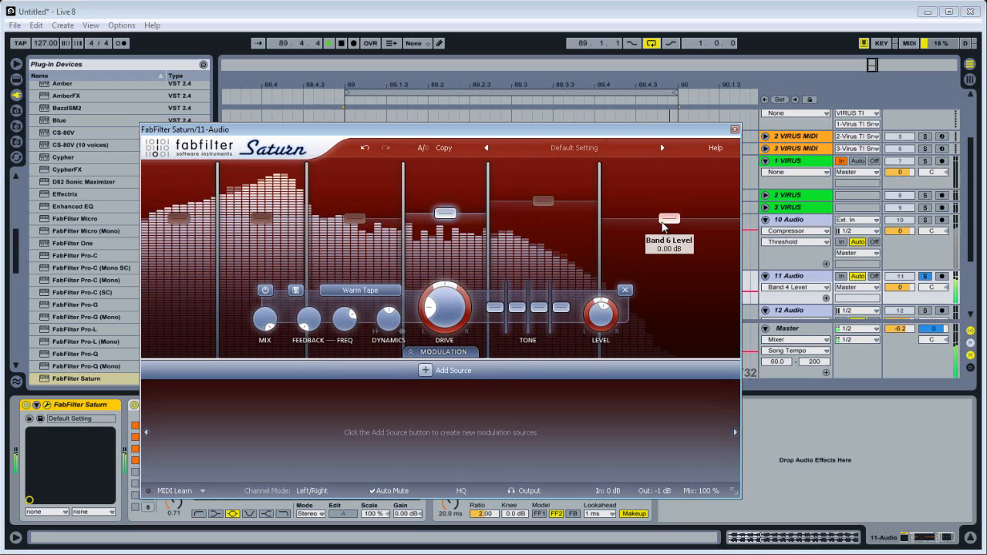
{"action": "left_click_drag", "start_coordinate": [670, 220], "coordinate": [670, 198]}
{"action": "key", "text": "space"}
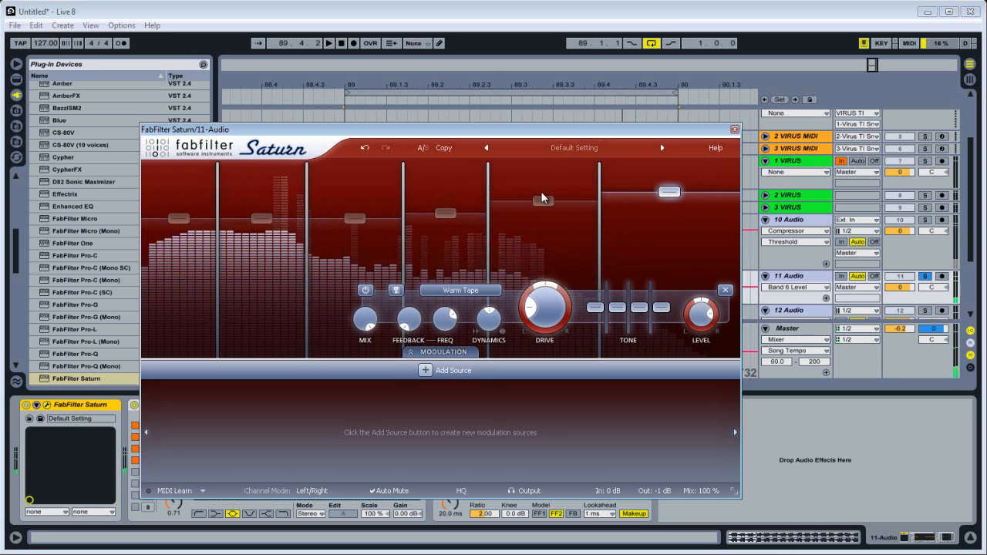
Step: Compare the bass with Saturn bypassed and re-enabled during playback
{"action": "key", "text": "space"}
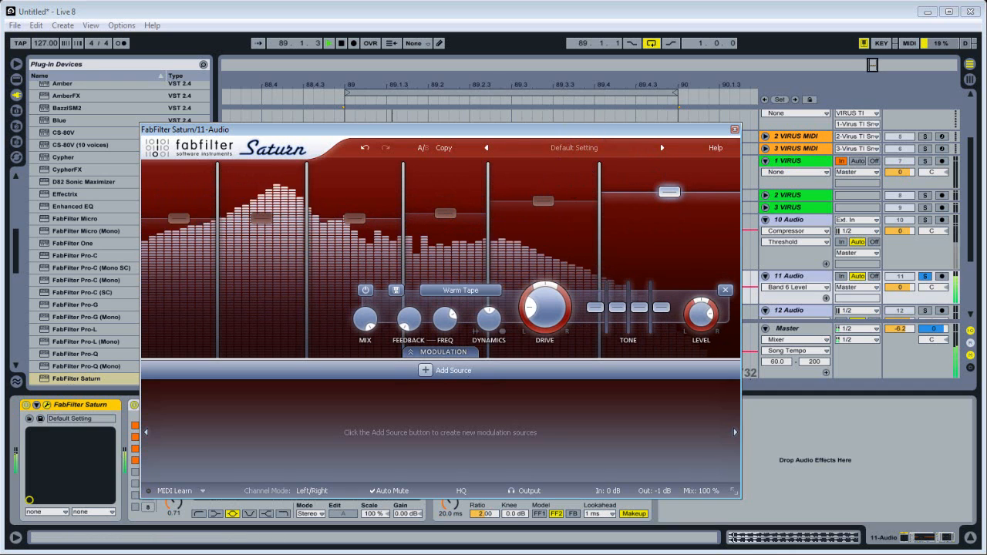
{"action": "left_click", "coordinate": [25, 405]}
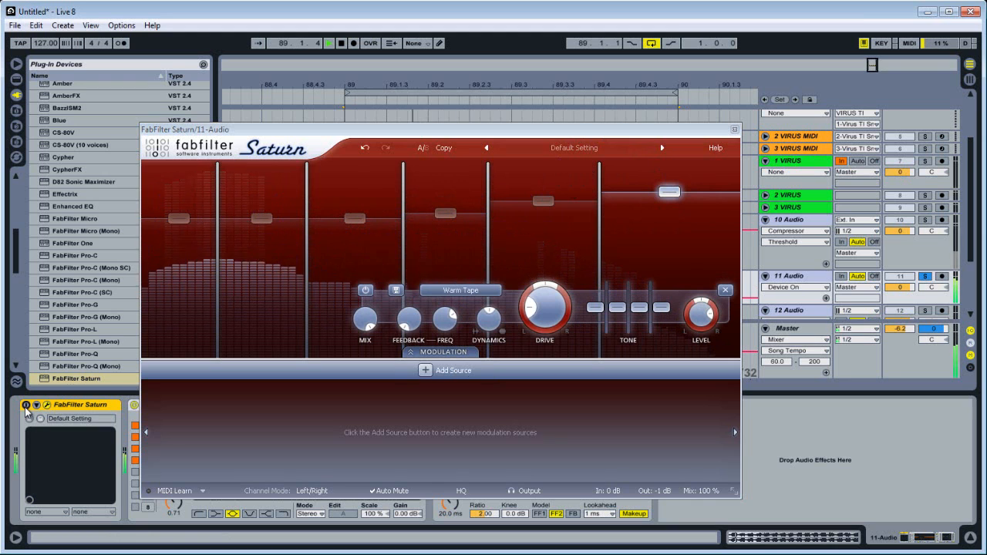
{"action": "left_click", "coordinate": [25, 406]}
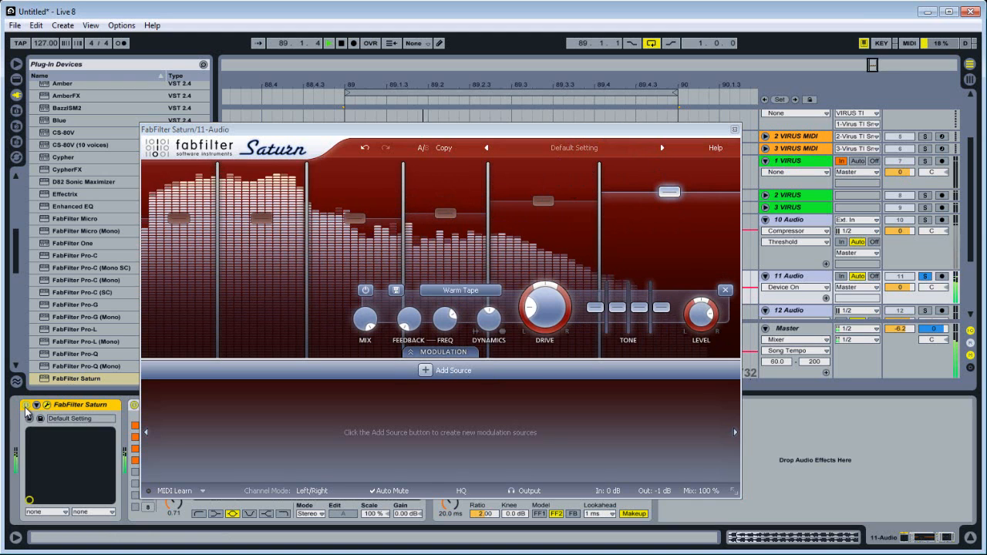
{"action": "key", "text": "space"}
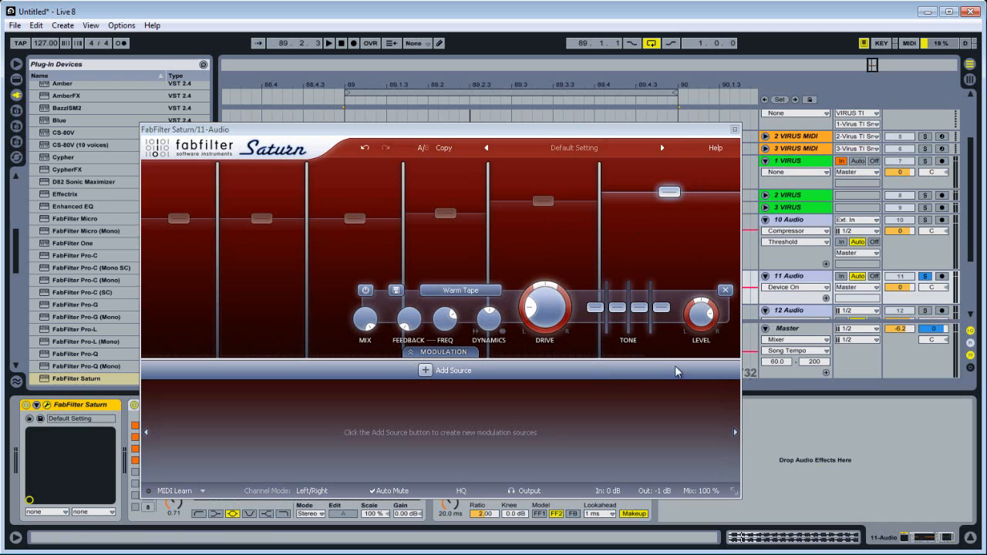
Step: Examine the saturation styles available for Saturn's band 6, keeping Warm Tape
{"action": "left_click", "coordinate": [483, 290]}
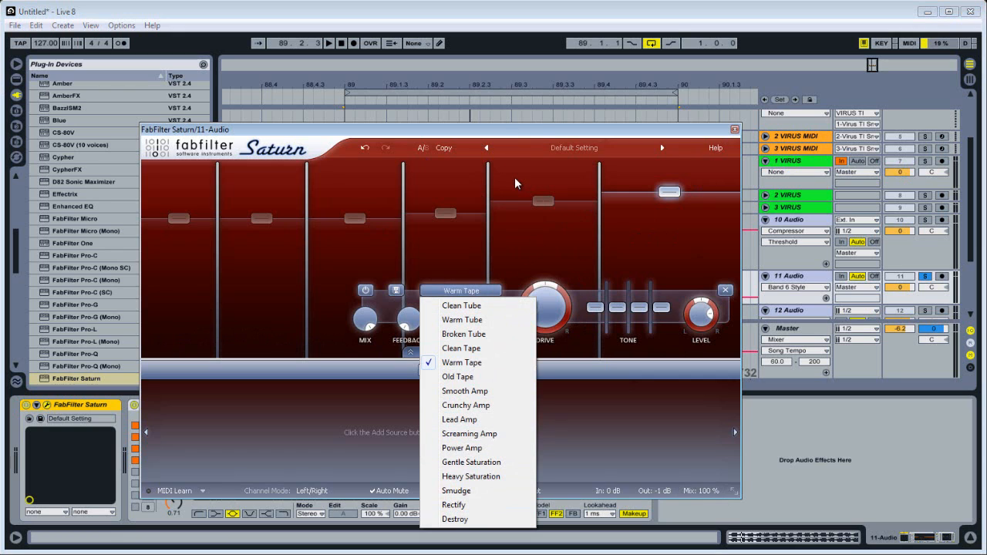
{"action": "left_click", "coordinate": [584, 136]}
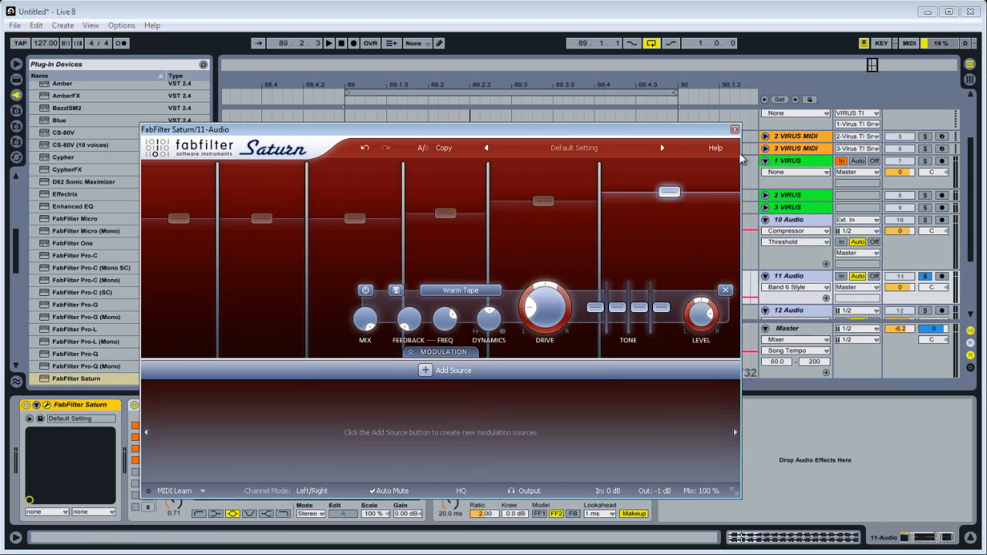
{"action": "left_click", "coordinate": [461, 290]}
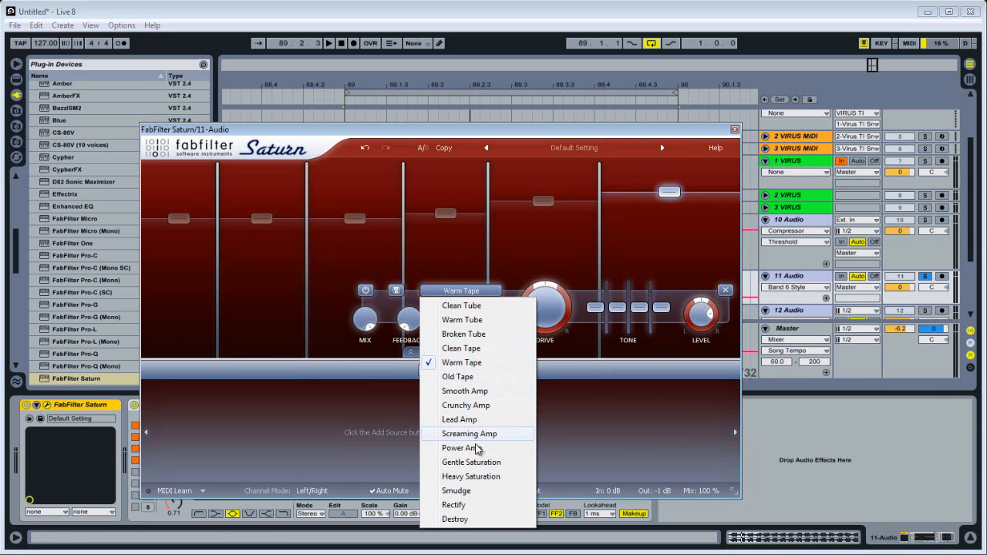
{"action": "left_click", "coordinate": [555, 134]}
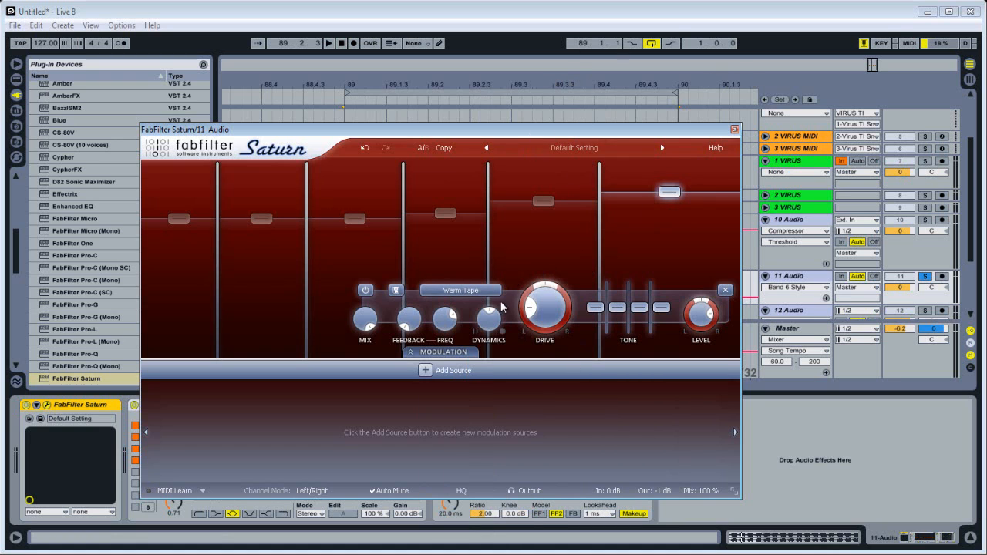
{"action": "left_click", "coordinate": [463, 290]}
{"action": "left_click", "coordinate": [404, 132]}
{"action": "left_click", "coordinate": [461, 290]}
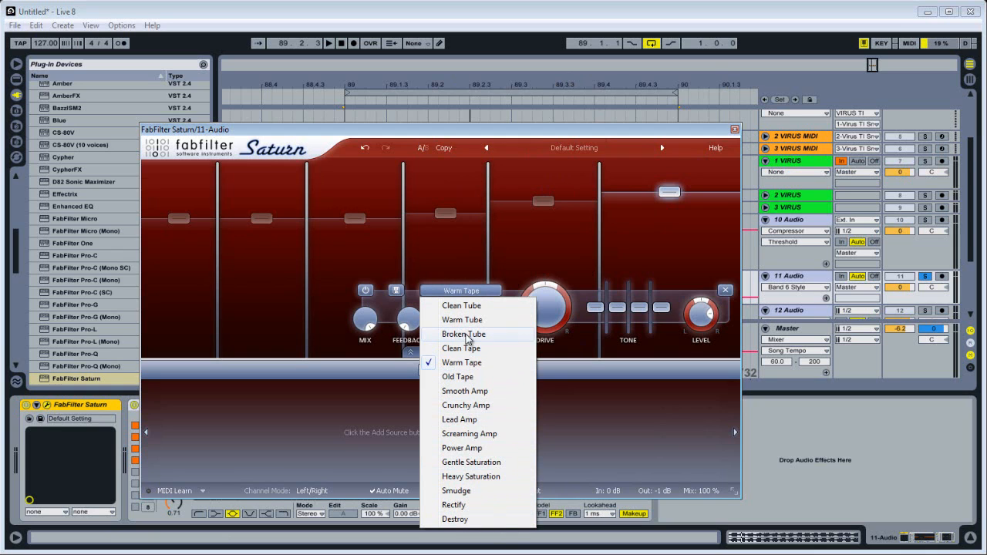
{"action": "left_click", "coordinate": [658, 139]}
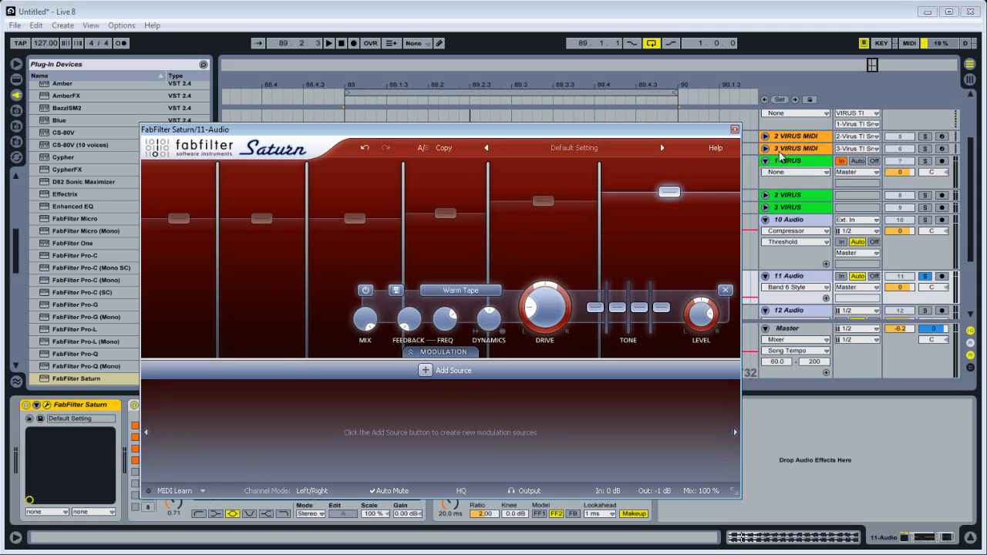
Step: Close the Saturn window and set EQ Eight band 3 to about 928 Hz and -0.98 dB during bass playback
{"action": "left_click", "coordinate": [735, 131]}
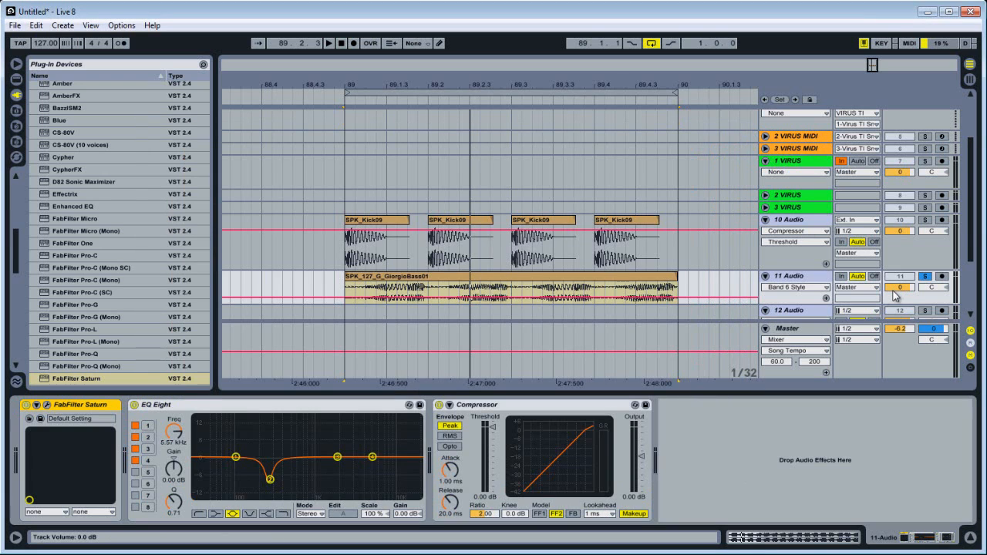
{"action": "left_click", "coordinate": [505, 276]}
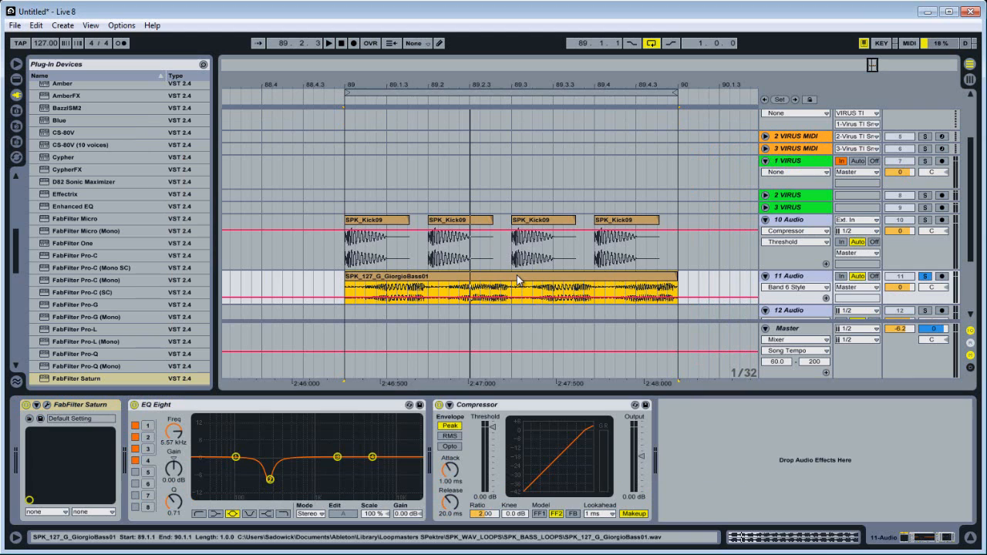
{"action": "key", "text": "space"}
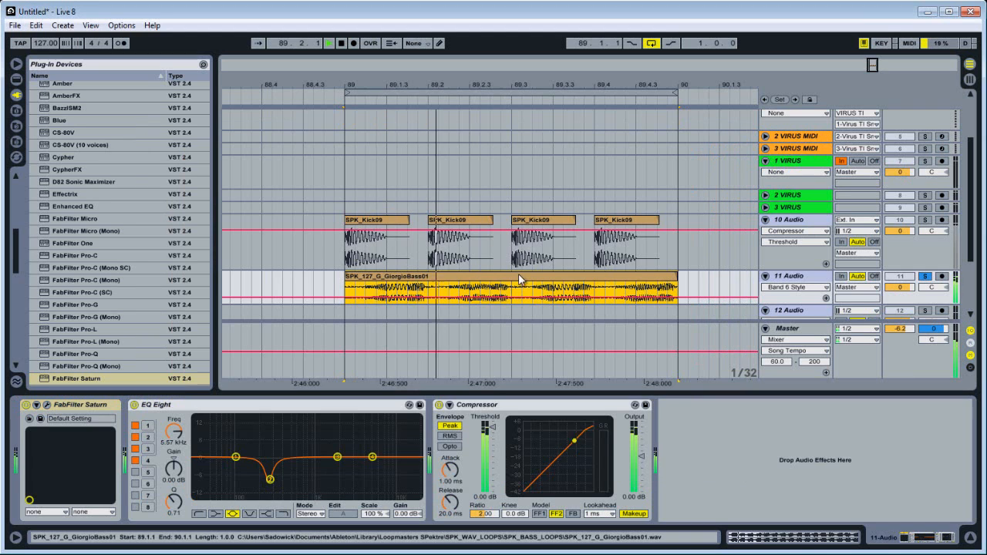
{"action": "left_click_drag", "start_coordinate": [340, 462], "coordinate": [312, 462]}
{"action": "key", "text": "space"}
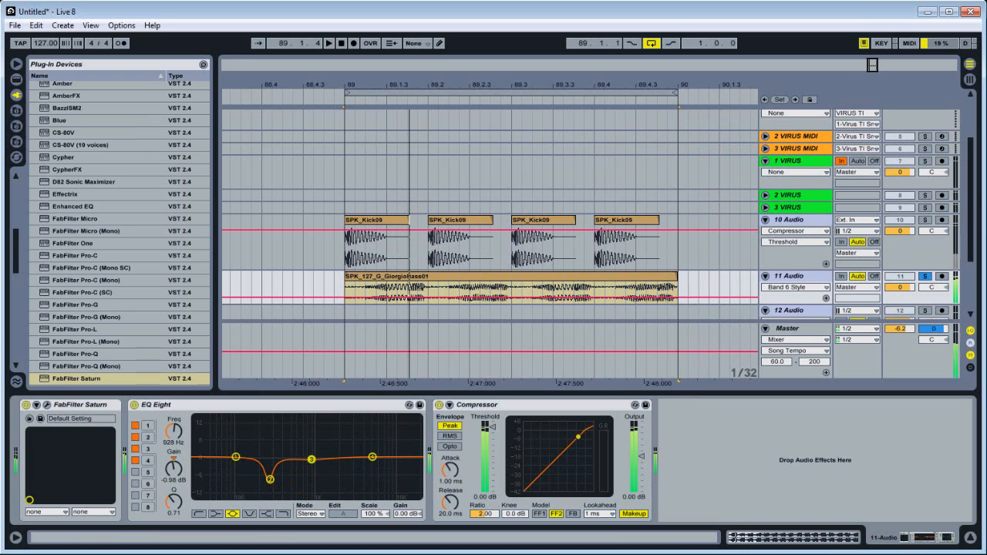
Step: Unsolo the bass track and play it with the kick, viewing the device chains of both tracks
{"action": "left_click", "coordinate": [925, 277]}
{"action": "key", "text": "space"}
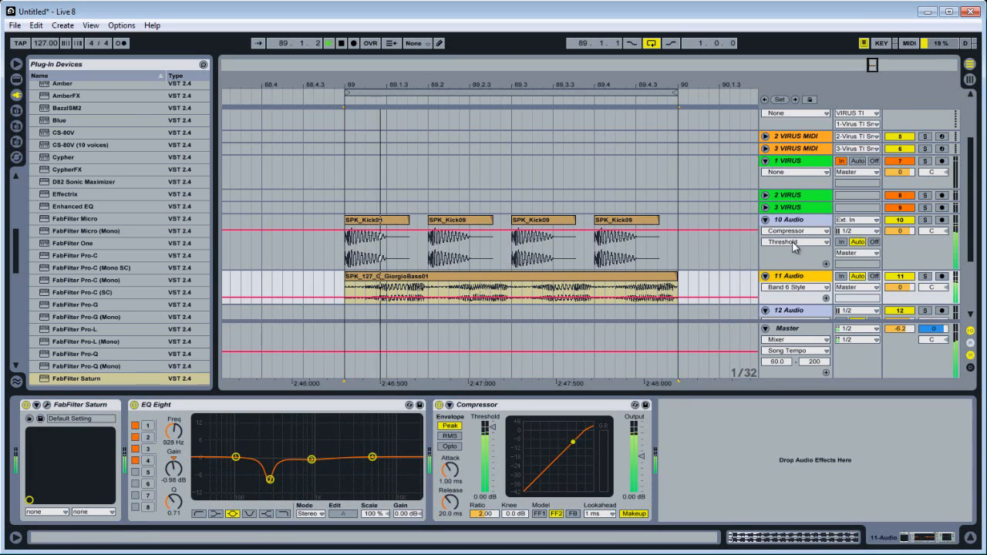
{"action": "left_click", "coordinate": [919, 247]}
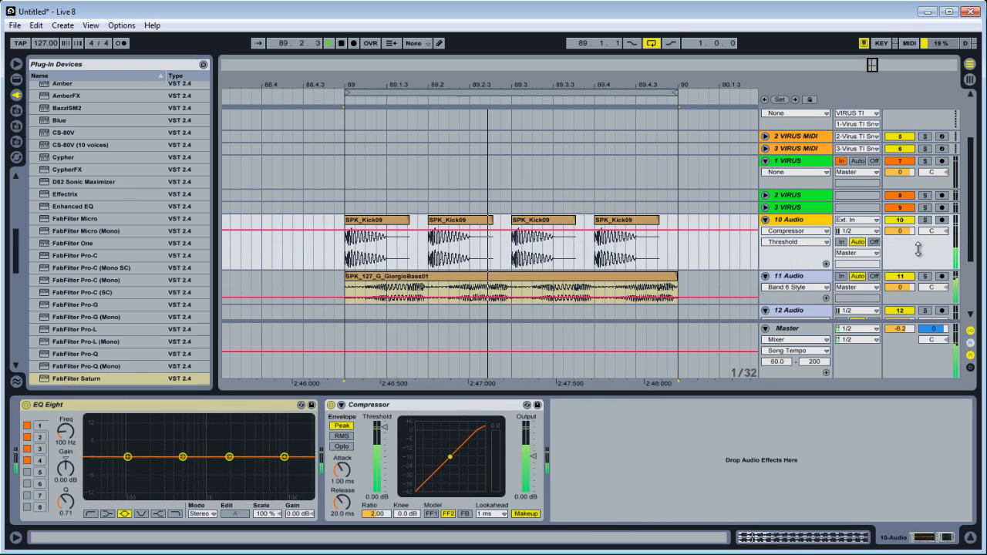
{"action": "left_click", "coordinate": [918, 297]}
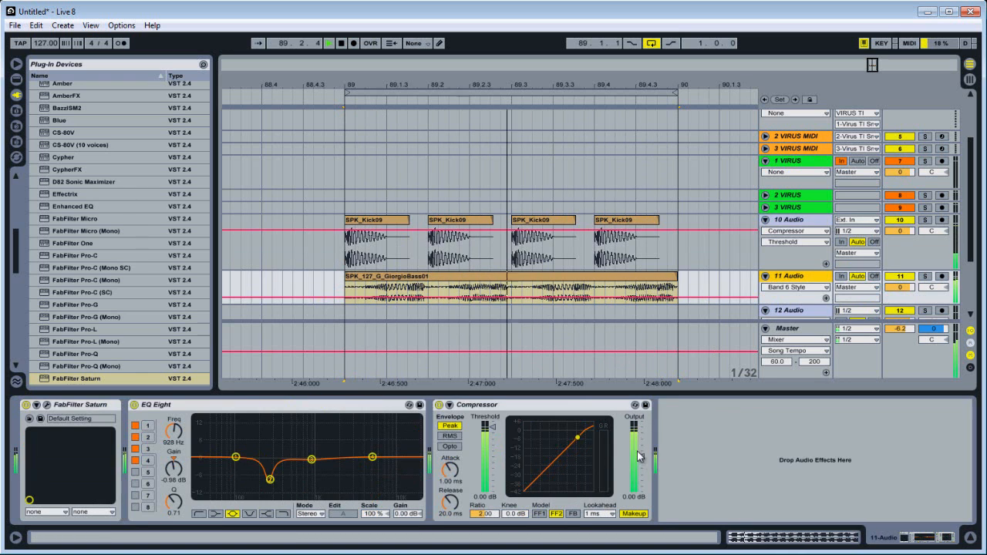
Step: Stop playback and enable the sidechain on the bass track's Compressor, taking its audio from 10-Audio
{"action": "key", "text": "space"}
{"action": "left_click", "coordinate": [448, 405]}
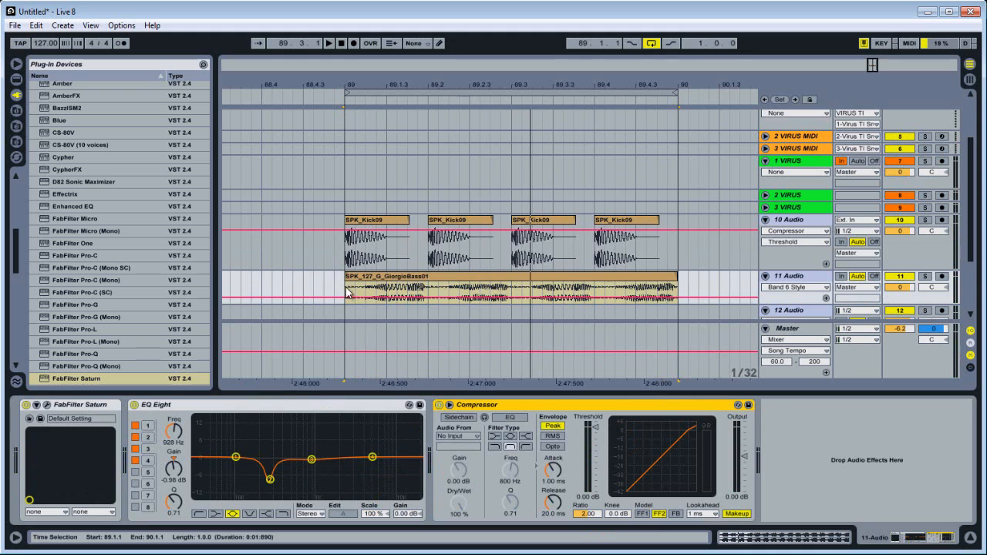
{"action": "left_click", "coordinate": [458, 417]}
{"action": "left_click", "coordinate": [461, 436]}
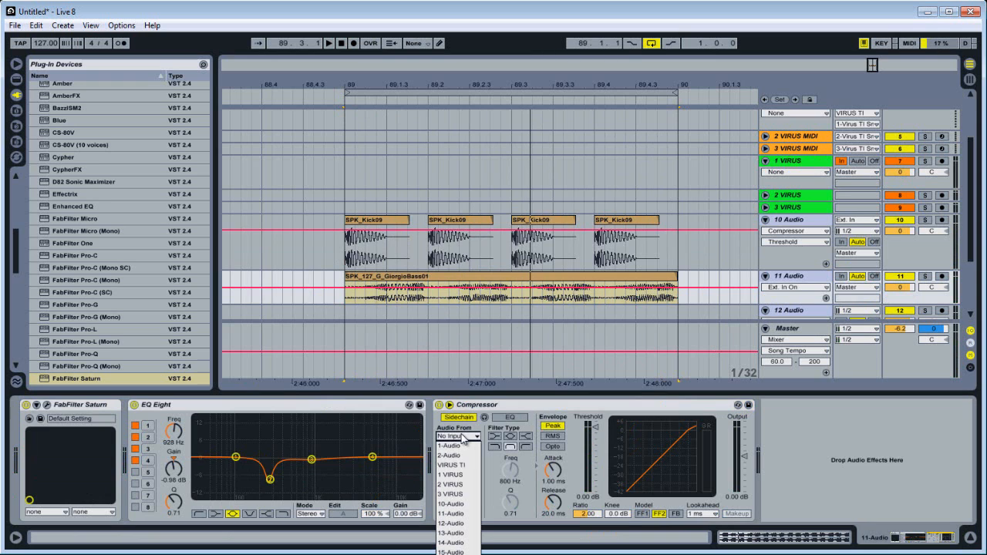
{"action": "left_click", "coordinate": [455, 503]}
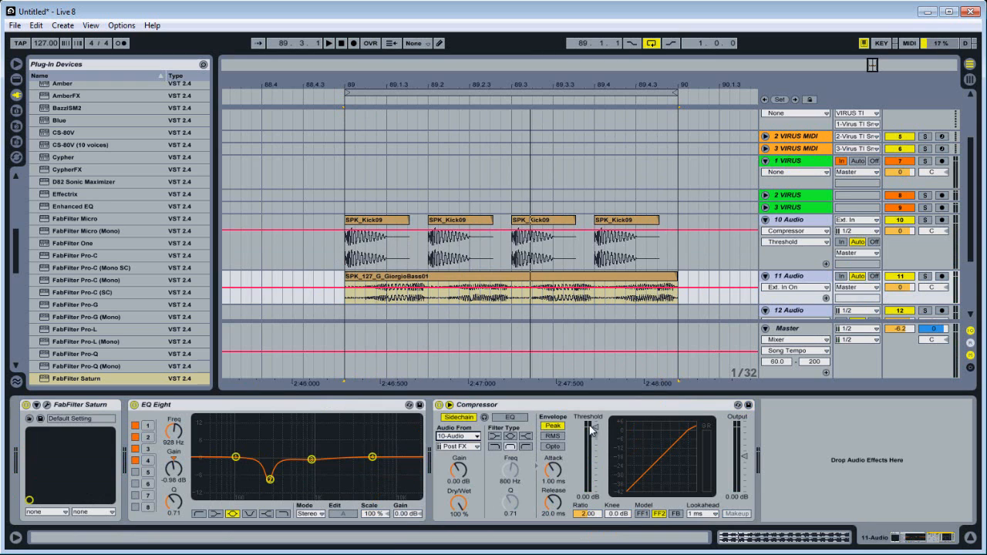
Step: Lower the bass Compressor's threshold to -26.7 dB during playback
{"action": "key", "text": "space"}
{"action": "left_click_drag", "start_coordinate": [595, 429], "coordinate": [594, 454]}
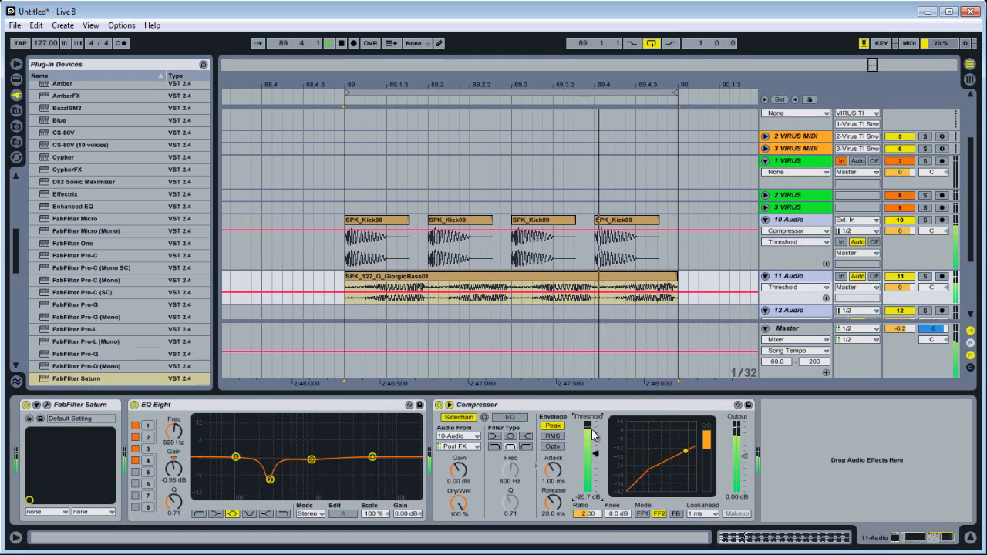
{"action": "key", "text": "space"}
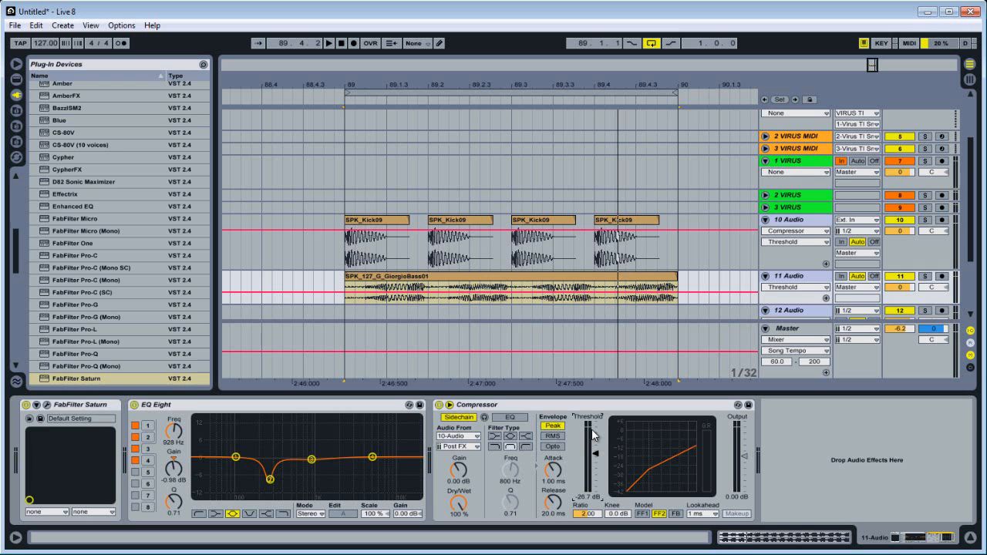
Step: Set band 2 of the kick track's EQ Eight to about 401 Hz and -6.39 dB with a Q of 2.82
{"action": "left_click", "coordinate": [914, 243]}
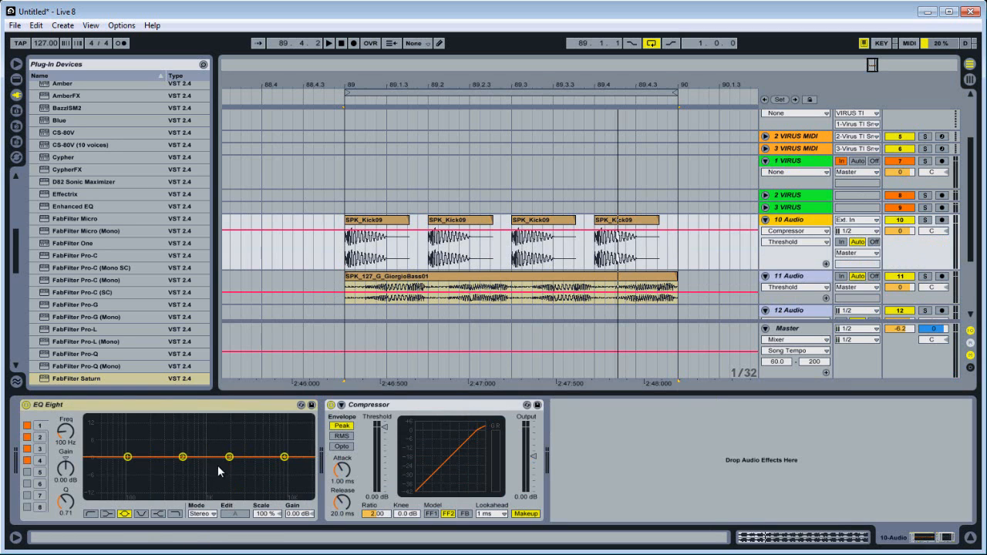
{"action": "left_click_drag", "start_coordinate": [183, 457], "coordinate": [155, 476]}
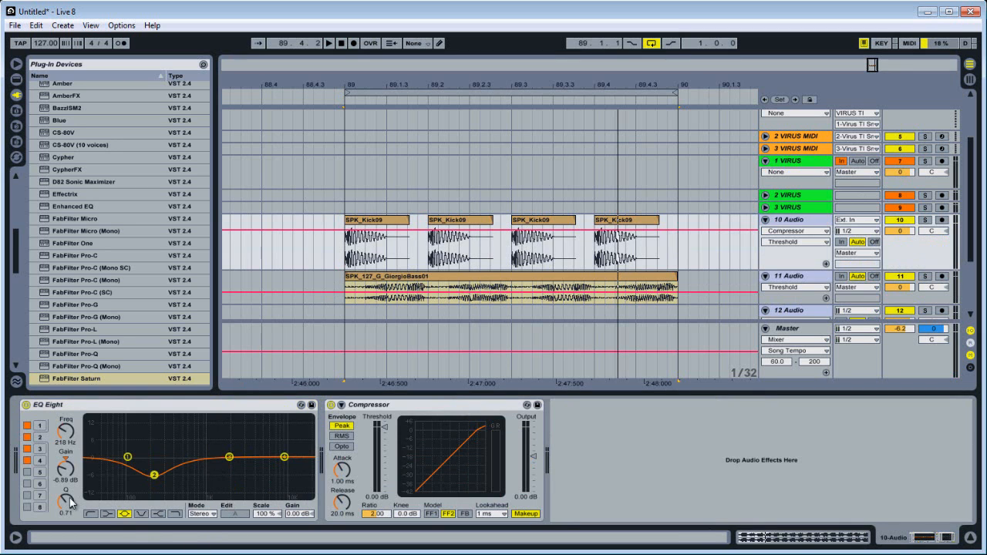
{"action": "left_click_drag", "start_coordinate": [67, 507], "coordinate": [170, 482]}
{"action": "key", "text": "space"}
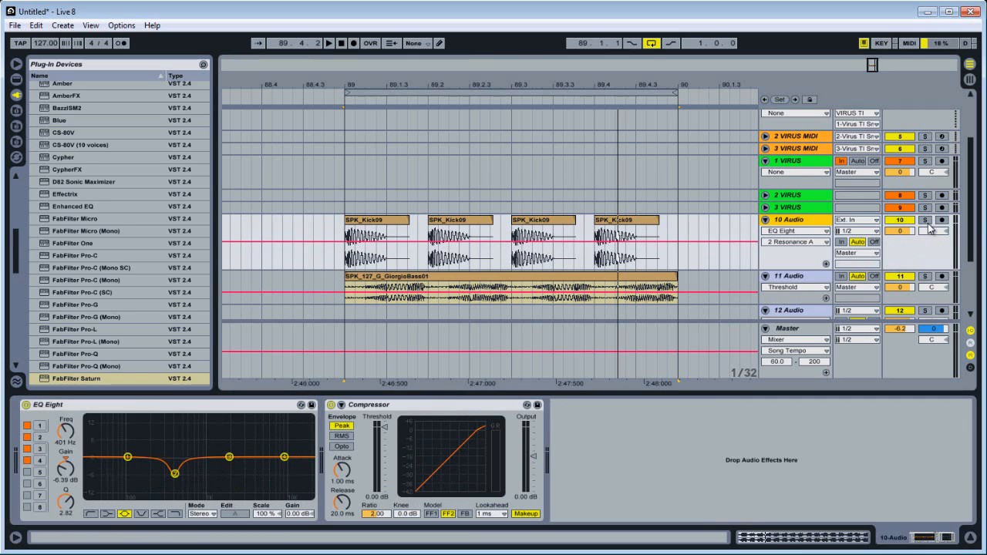
Step: Solo the kick, play it from bar 89 and set its EQ Eight band 2 to about 274 Hz and -7.38 dB
{"action": "left_click", "coordinate": [346, 262]}
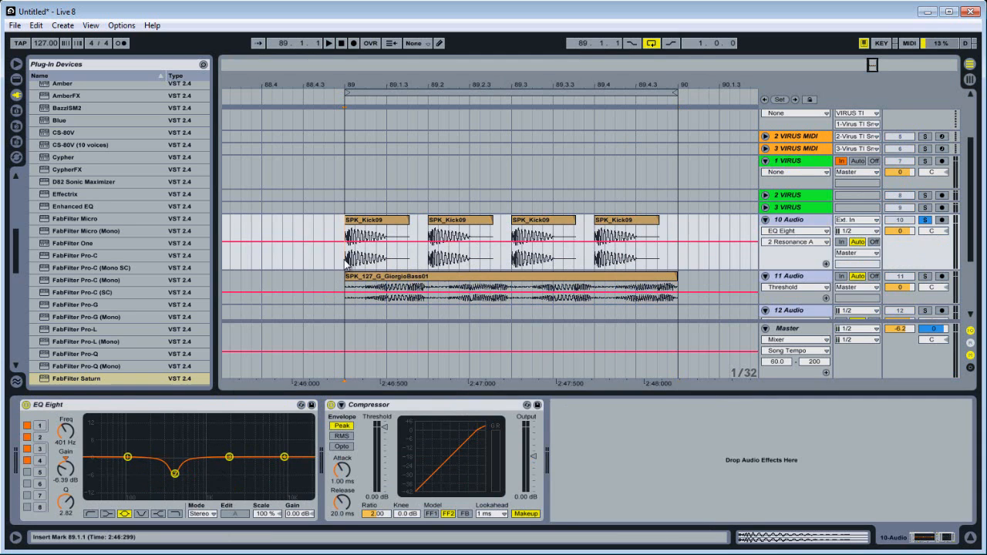
{"action": "key", "text": "space"}
{"action": "left_click_drag", "start_coordinate": [175, 473], "coordinate": [162, 478]}
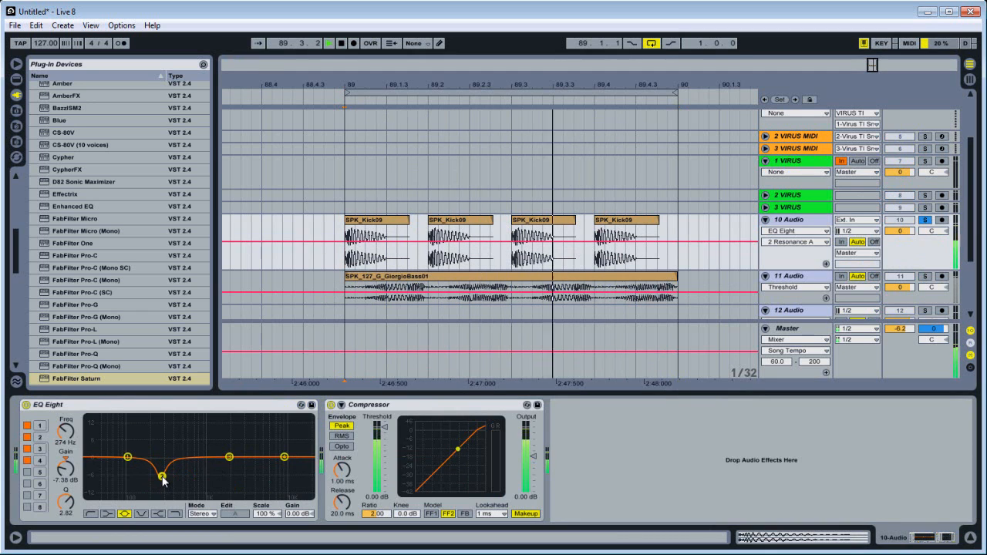
{"action": "key", "text": "space"}
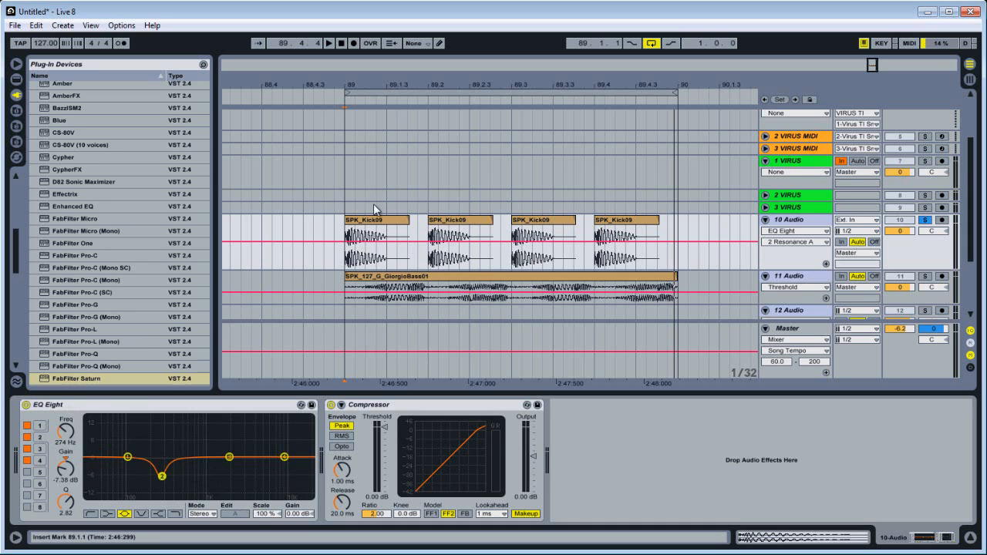
Step: Compare the kick with its EQ Eight bypassed and re-enabled, and view the bass track's device chain
{"action": "left_click", "coordinate": [29, 407]}
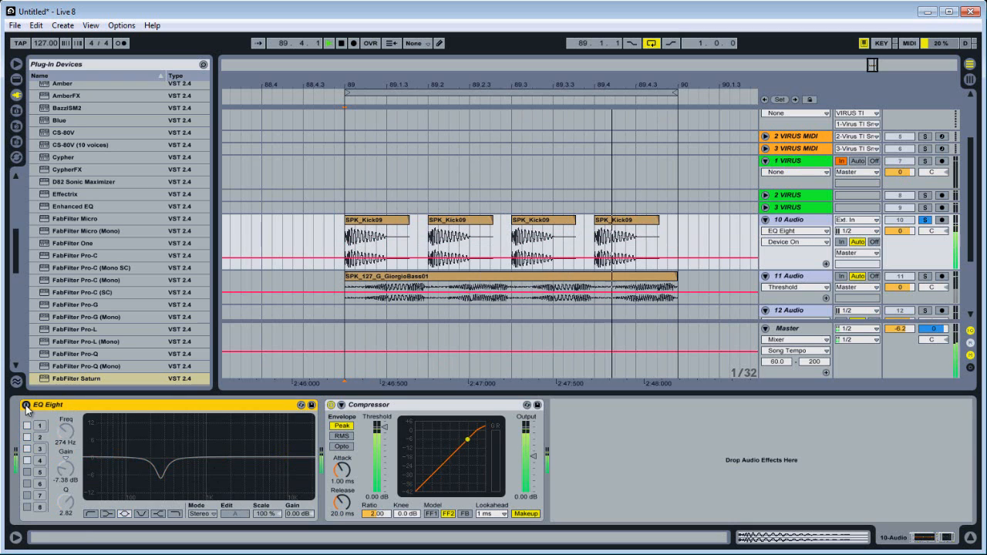
{"action": "left_click", "coordinate": [27, 405]}
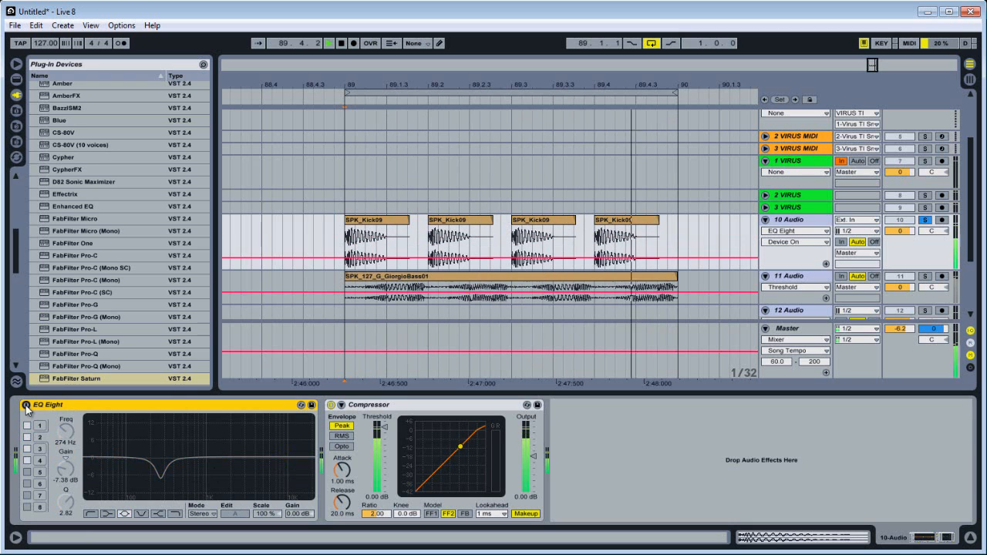
{"action": "left_click", "coordinate": [27, 405]}
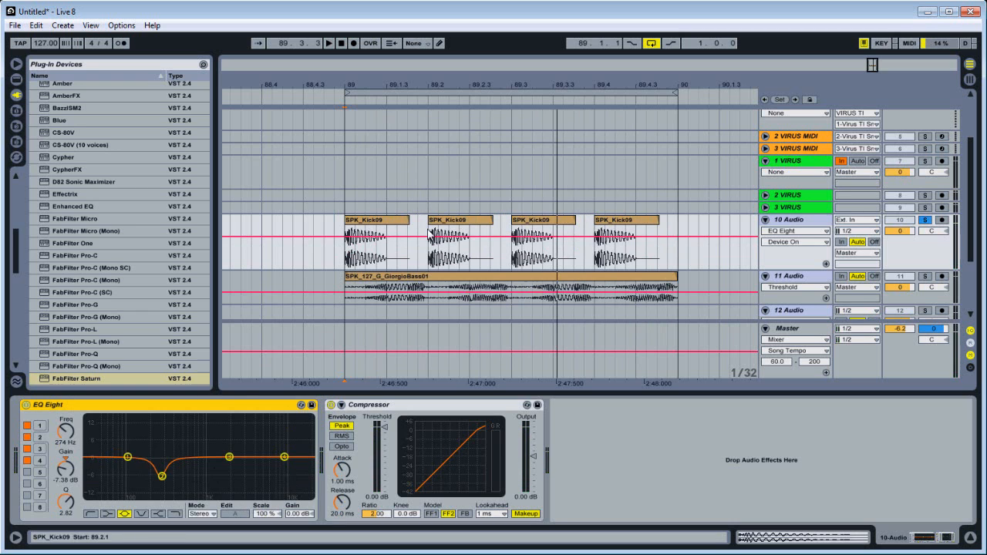
{"action": "left_click", "coordinate": [389, 220]}
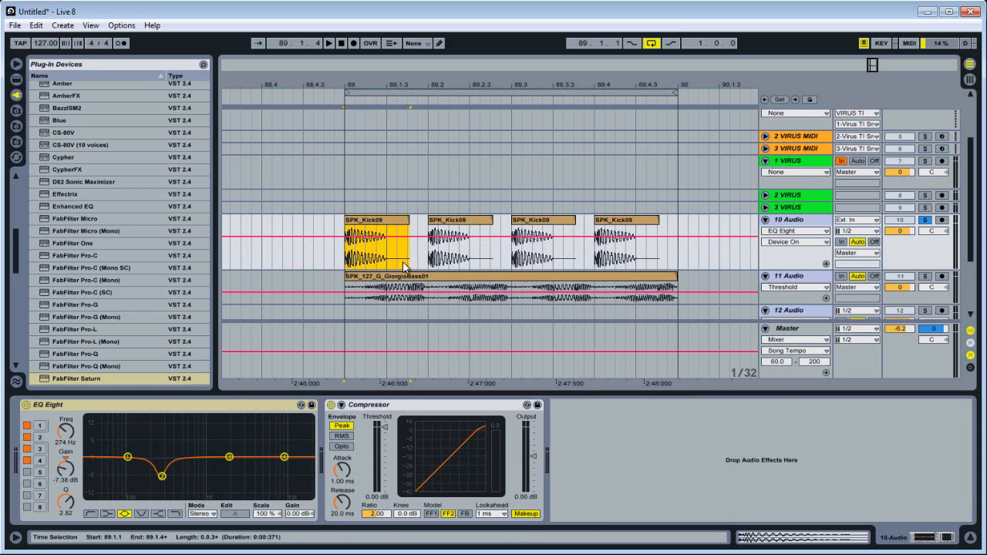
{"action": "left_click", "coordinate": [425, 278]}
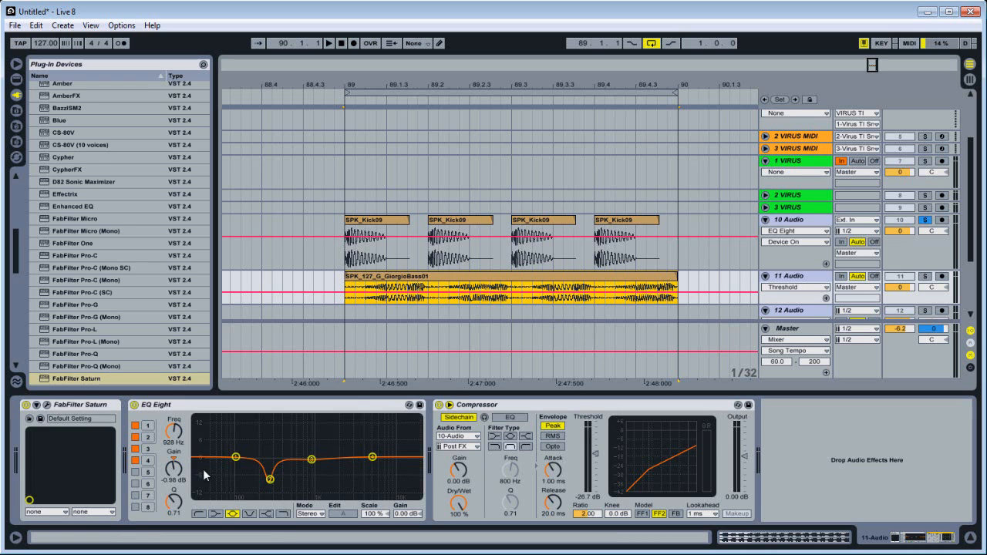
Step: Play the kick and bass soloed together and set the kick's EQ Eight band 4 to about 7.56 kHz and 7.62 dB
{"action": "left_click", "coordinate": [907, 252]}
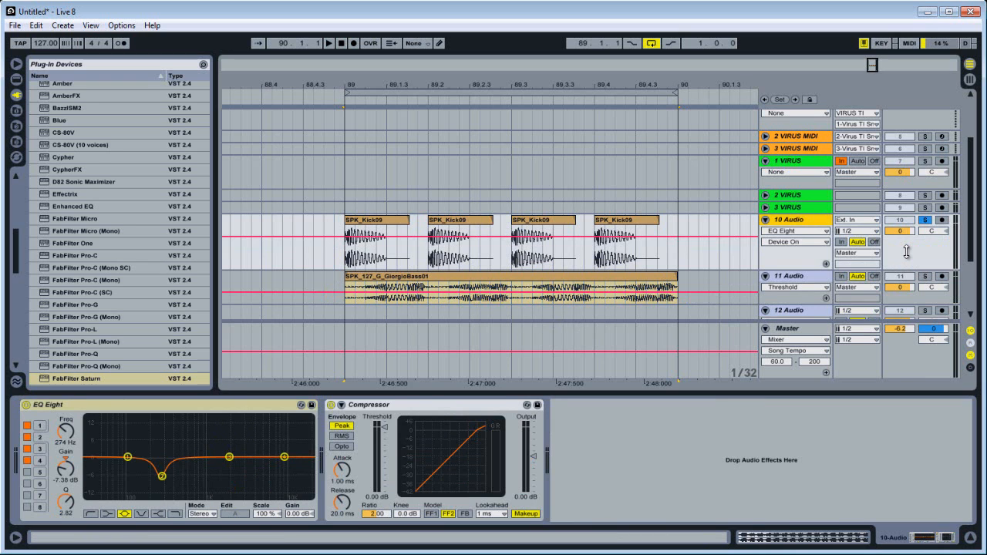
{"action": "key", "text": "space"}
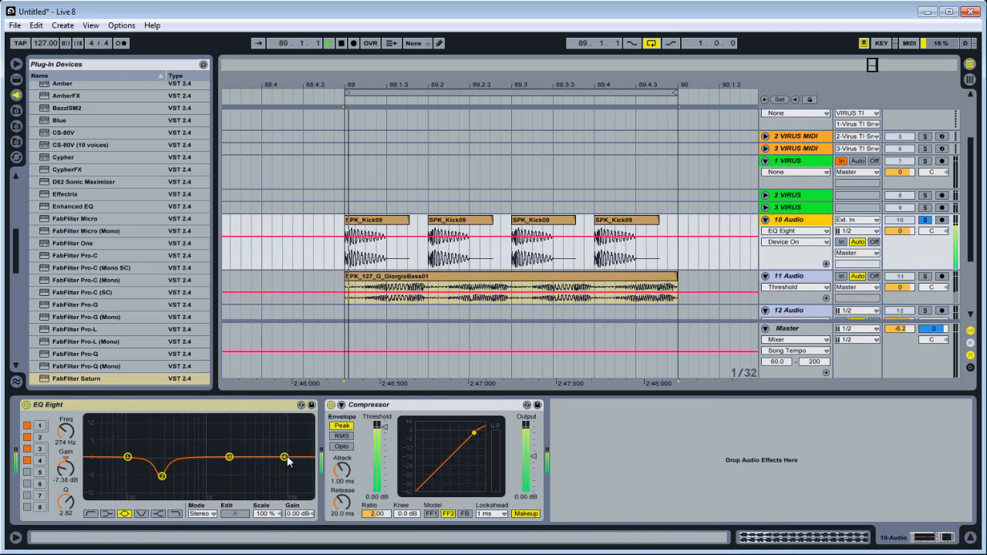
{"action": "left_click", "coordinate": [284, 459]}
{"action": "left_click", "coordinate": [926, 276], "text": "ctrl"}
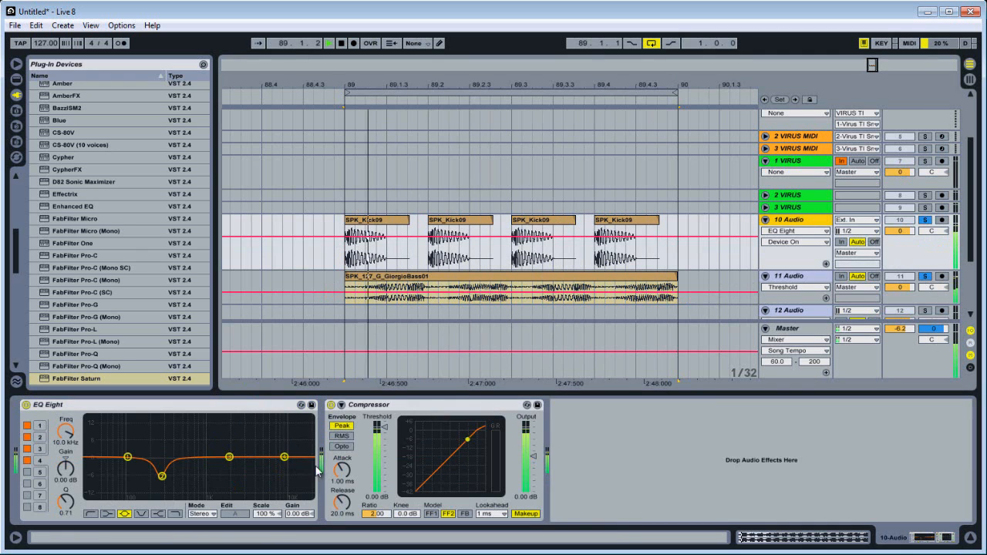
{"action": "mouse_move", "coordinate": [285, 457]}
{"action": "left_mouse_down"}
{"action": "mouse_move", "coordinate": [279, 424]}
{"action": "mouse_move", "coordinate": [275, 441]}
{"action": "left_mouse_up"}
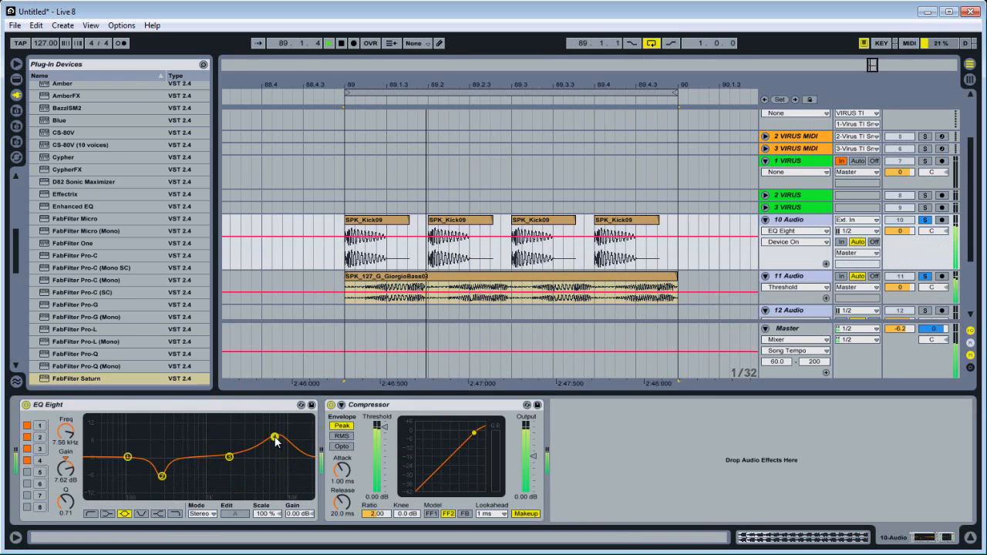
Step: Reduce the kick track's height, clear both solos, and bypass Saturn on the bass and EQ Eight on the kick
{"action": "left_click_drag", "start_coordinate": [933, 270], "coordinate": [933, 245]}
{"action": "left_click", "coordinate": [925, 265]}
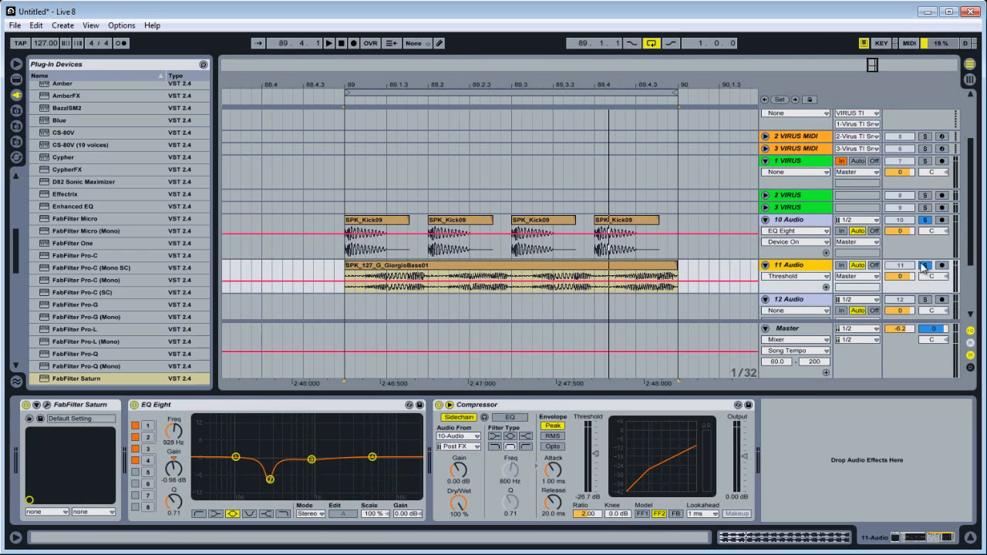
{"action": "left_click", "coordinate": [27, 406]}
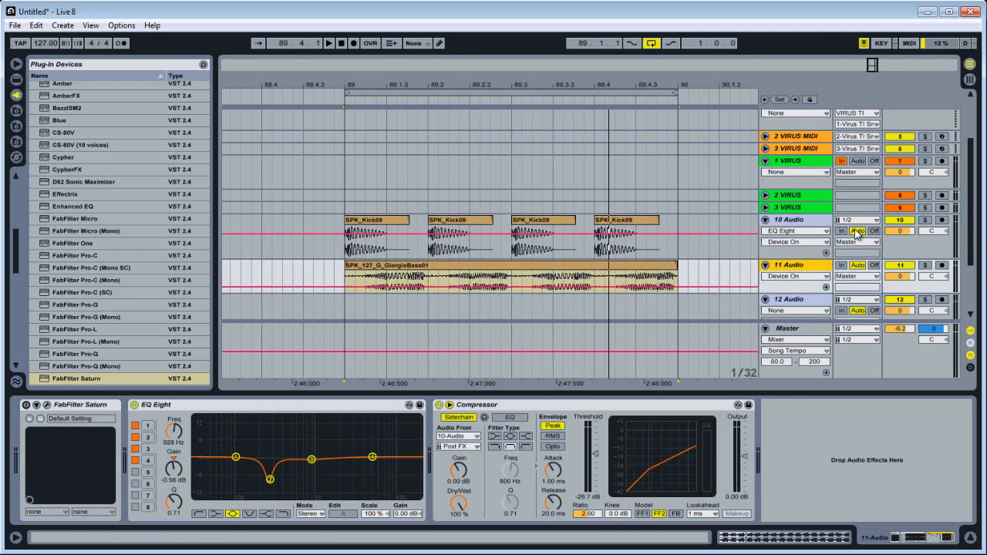
{"action": "key", "text": "Up"}
{"action": "left_click", "coordinate": [28, 407]}
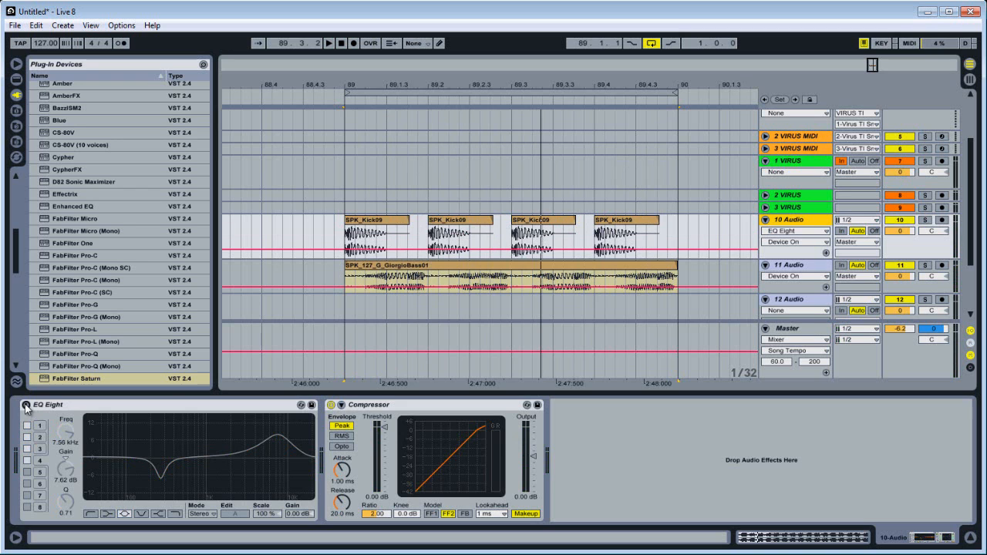
Step: Re-enable EQ Eight on the kick track and FabFilter Saturn on the bass track
{"action": "left_click", "coordinate": [26, 406]}
{"action": "left_click", "coordinate": [910, 288]}
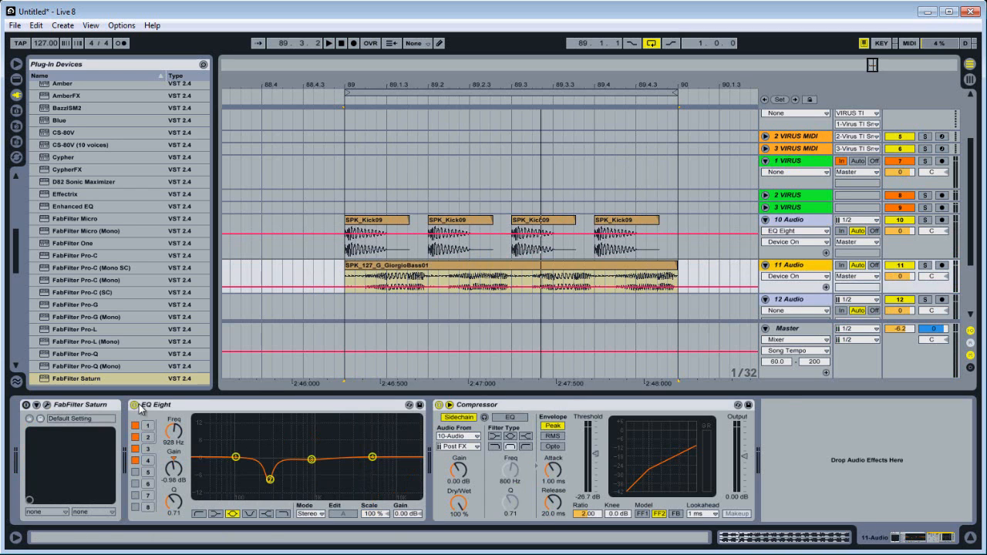
{"action": "left_click", "coordinate": [26, 405]}
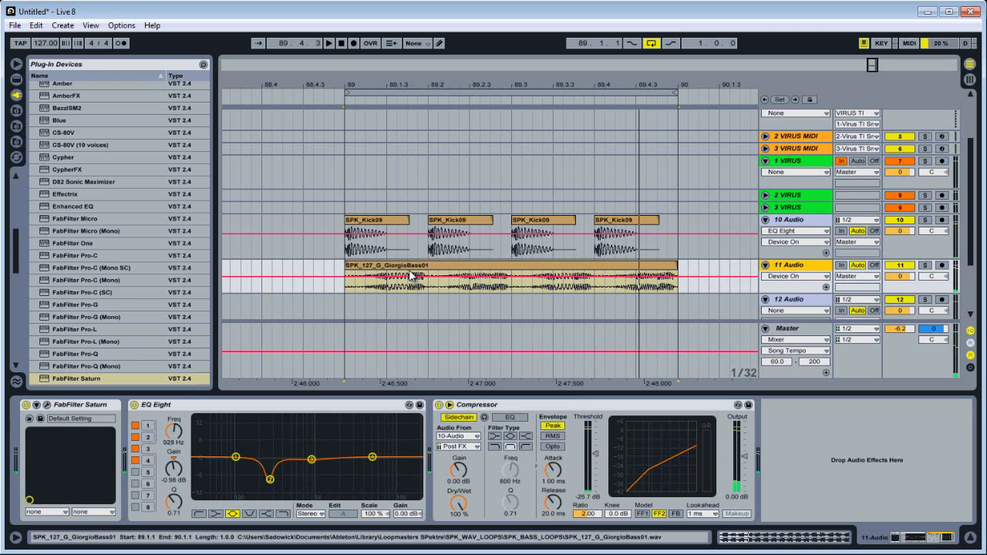
Step: Group the kick and bass tracks together
{"action": "left_click", "coordinate": [800, 221]}
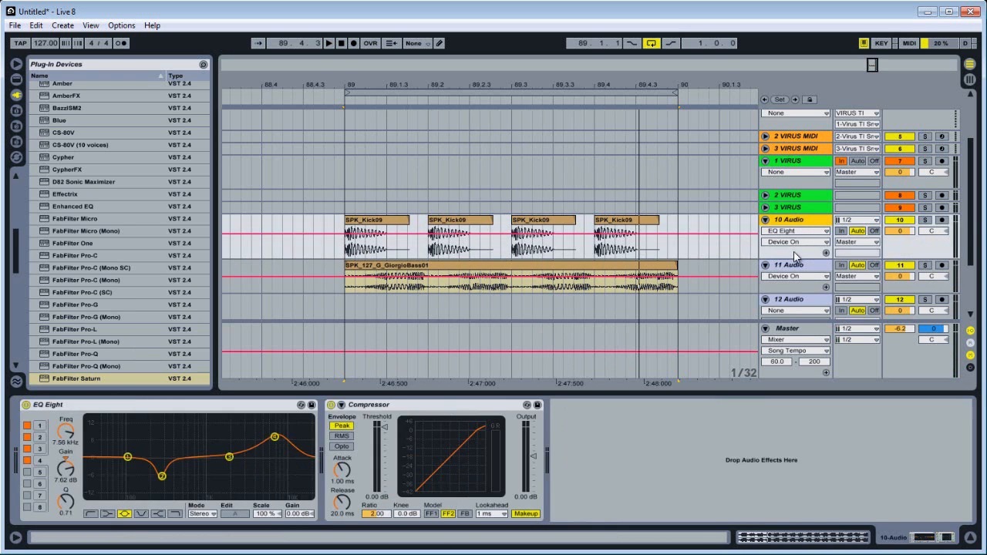
{"action": "left_click", "coordinate": [796, 265]}
{"action": "right_click", "coordinate": [796, 222]}
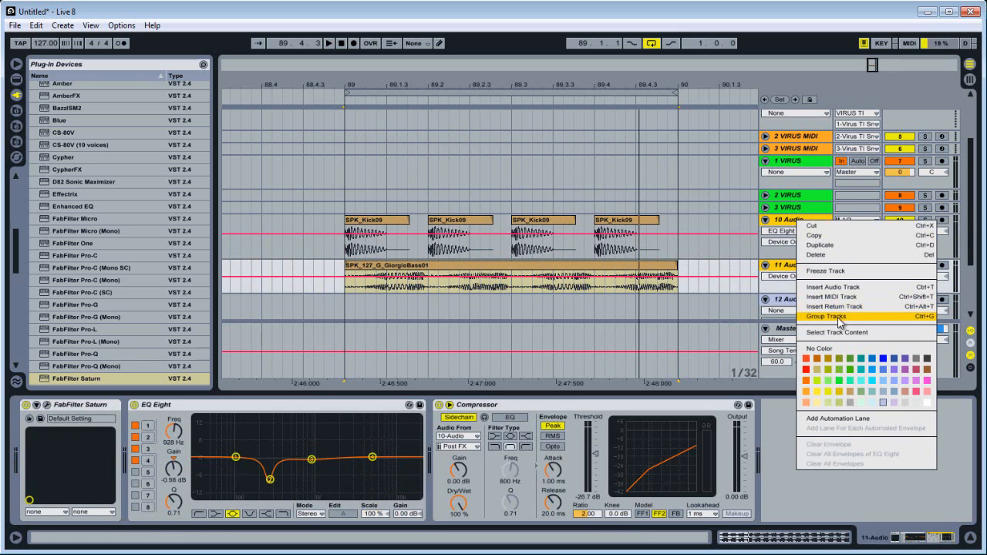
{"action": "left_click", "coordinate": [837, 316]}
Step: Add an Auto Filter to the kick and bass group, lower its cutoff to about 89.6 Hz, and select the first kick clip
{"action": "key", "text": "space"}
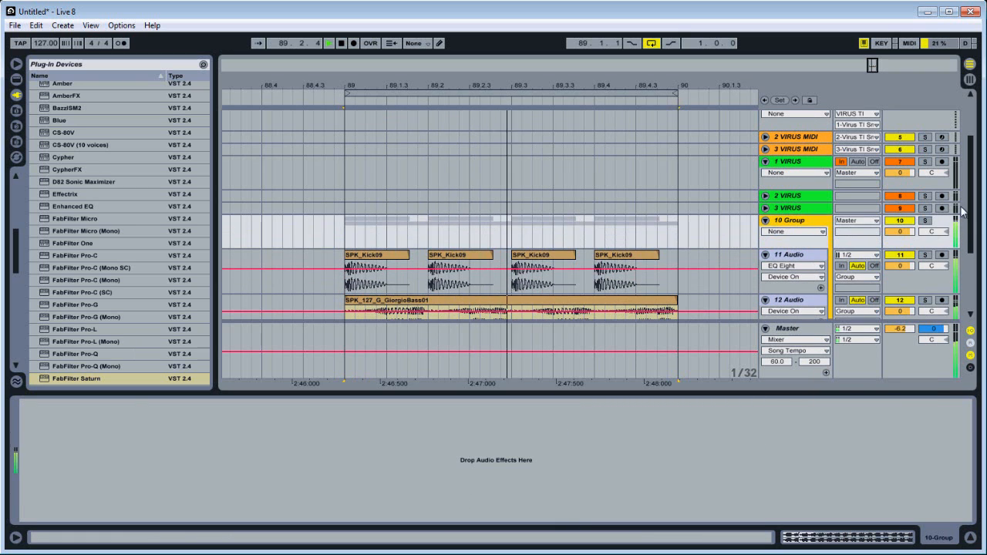
{"action": "left_click", "coordinate": [16, 79]}
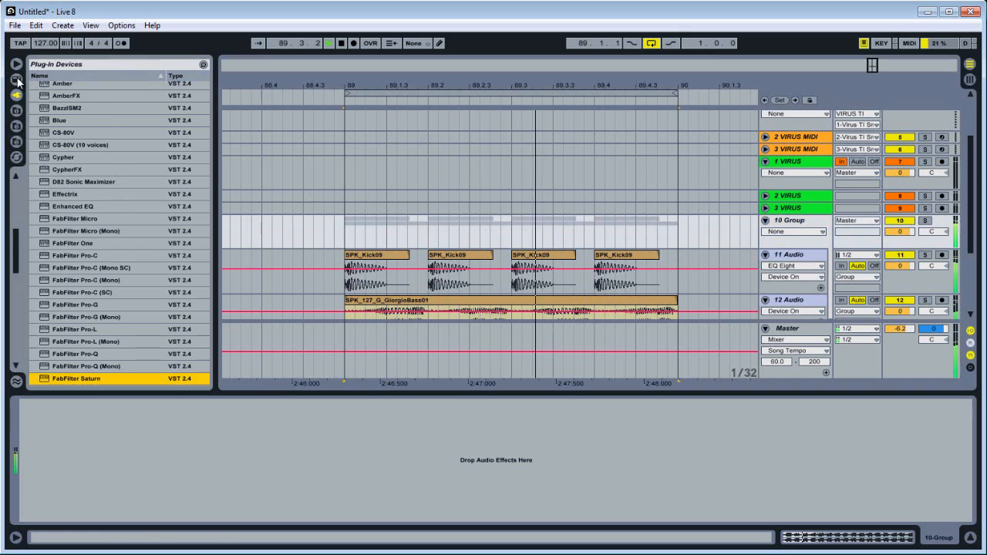
{"action": "left_click", "coordinate": [80, 195]}
{"action": "left_click_drag", "start_coordinate": [84, 133], "coordinate": [117, 468]}
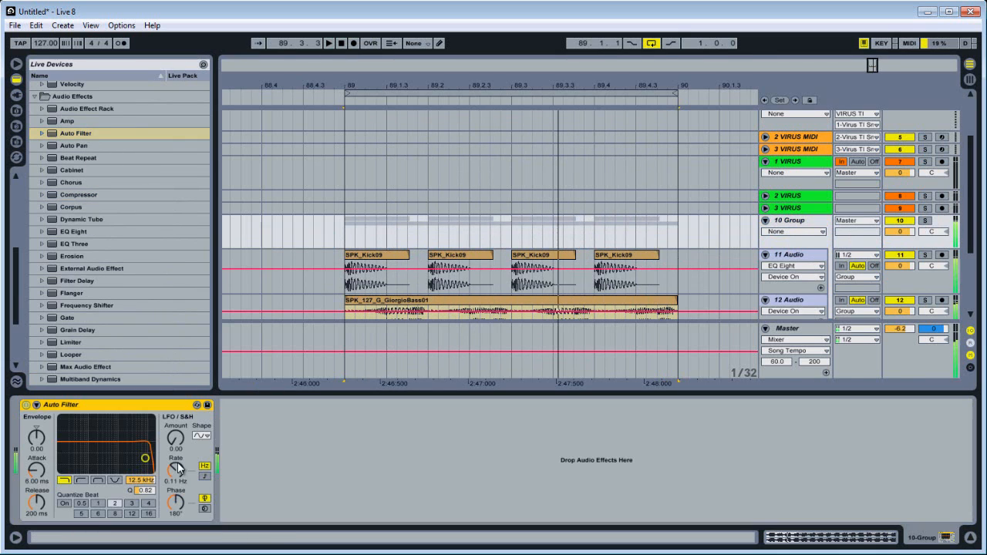
{"action": "left_click", "coordinate": [146, 486]}
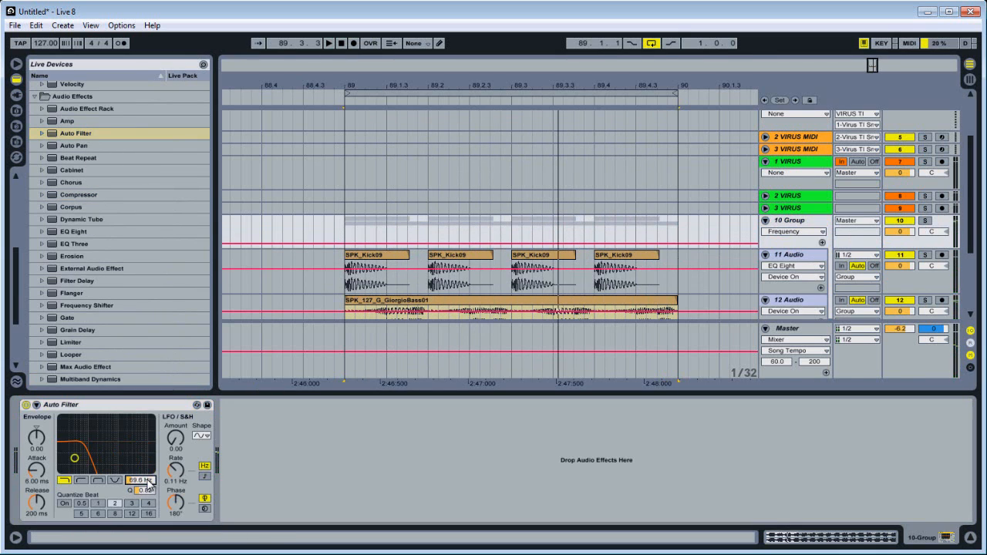
{"action": "left_click", "coordinate": [355, 258]}
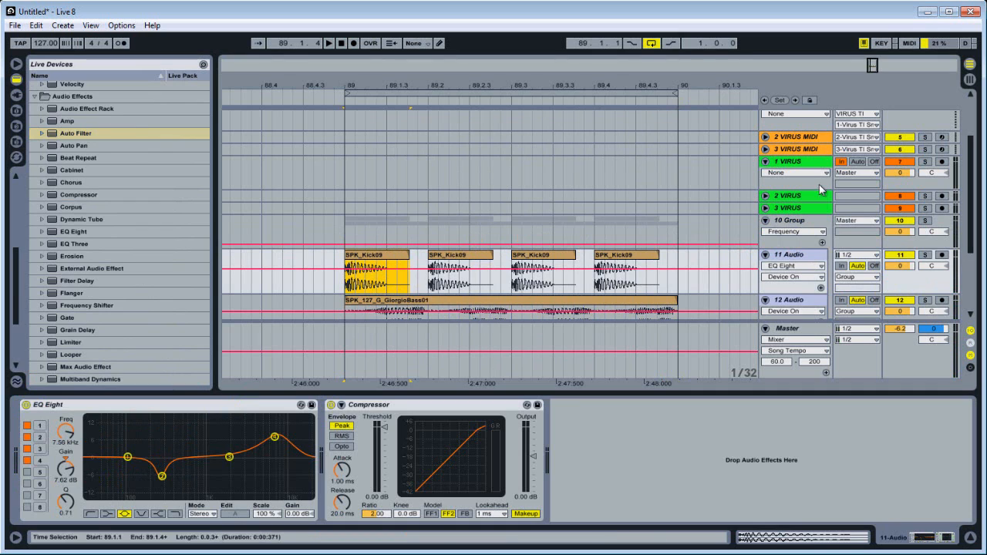
Step: Play the kick and bass group through its Auto Filter, adjust the cutoff, and switch to a highpass at about 348 Hz
{"action": "left_click", "coordinate": [911, 240]}
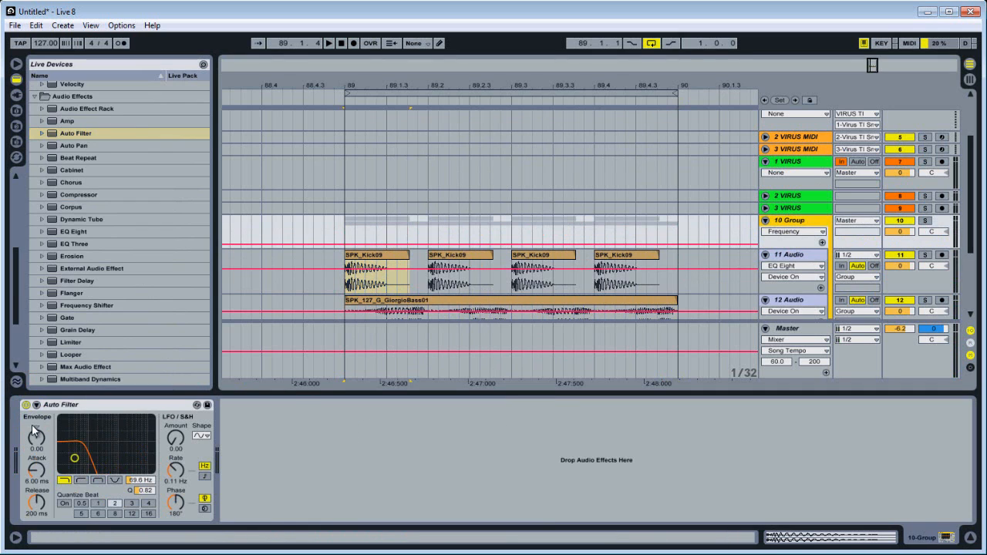
{"action": "key", "text": "space"}
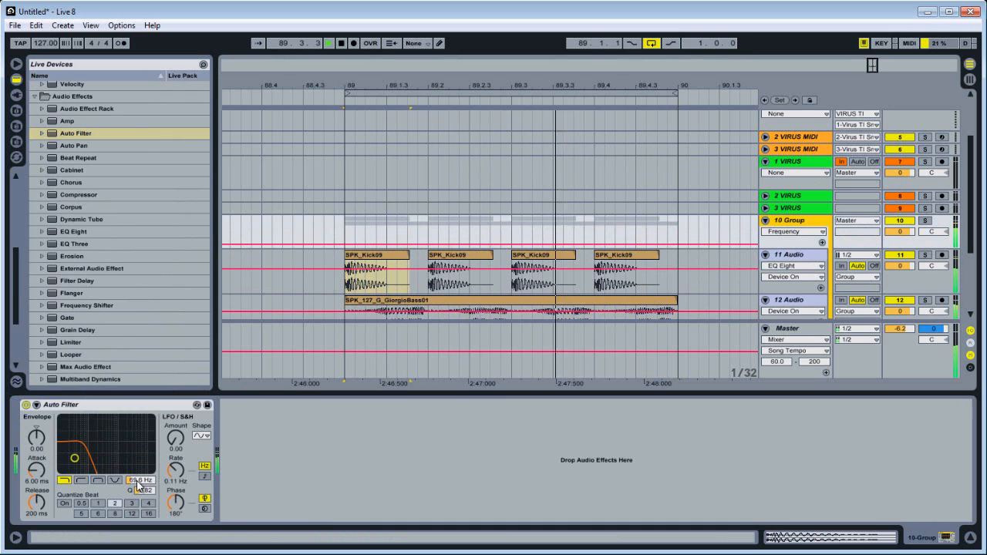
{"action": "mouse_move", "coordinate": [137, 481]}
{"action": "left_mouse_down"}
{"action": "mouse_move", "coordinate": [128, 448]}
{"action": "mouse_move", "coordinate": [130, 494]}
{"action": "left_mouse_up"}
{"action": "key", "text": "space"}
{"action": "left_click", "coordinate": [81, 481]}
{"action": "key", "text": "space"}
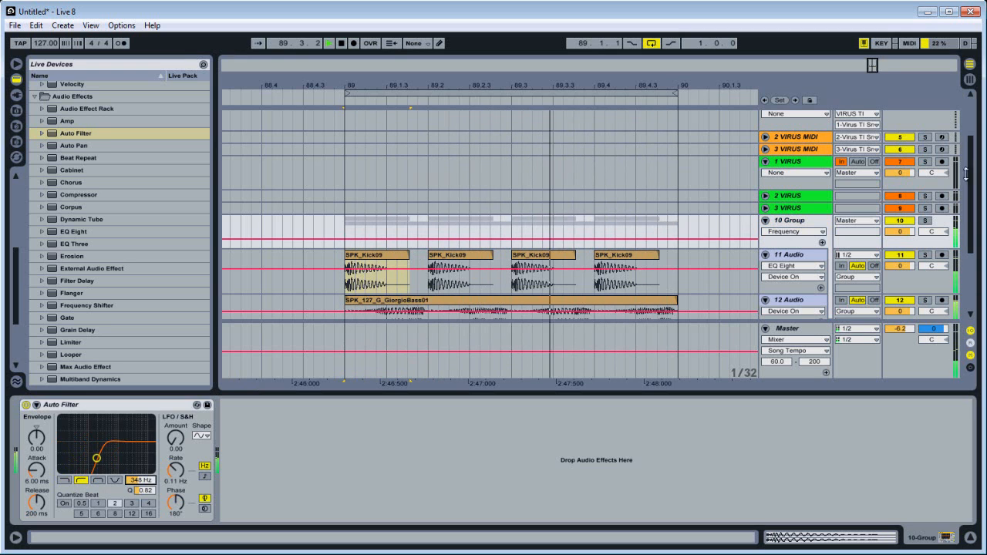
Step: Set band 3 of the kick track's EQ Eight to about 1.24 kHz and -1.72 dB, and play back the loop
{"action": "left_click", "coordinate": [796, 255]}
{"action": "key", "text": "space"}
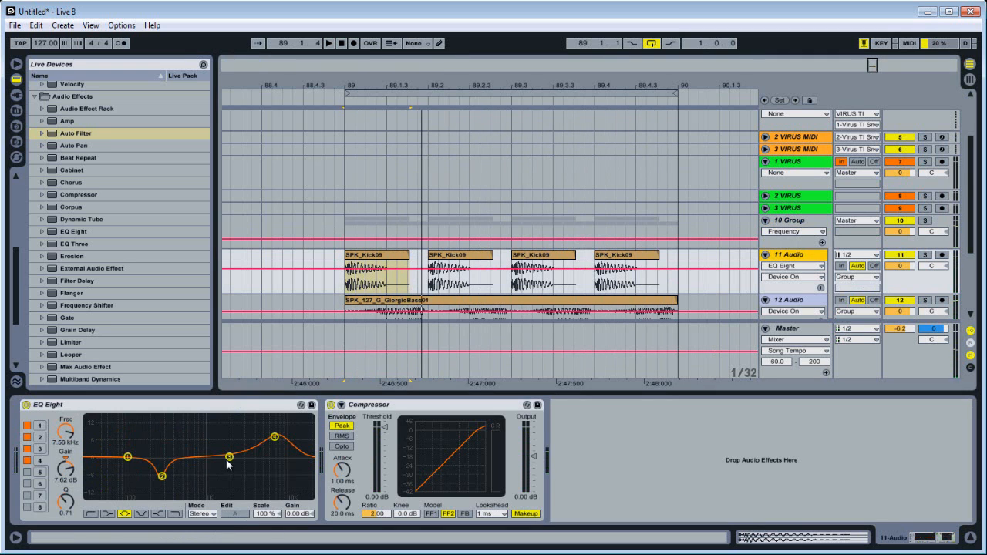
{"action": "left_click_drag", "start_coordinate": [226, 461], "coordinate": [214, 466]}
{"action": "key", "text": "space"}
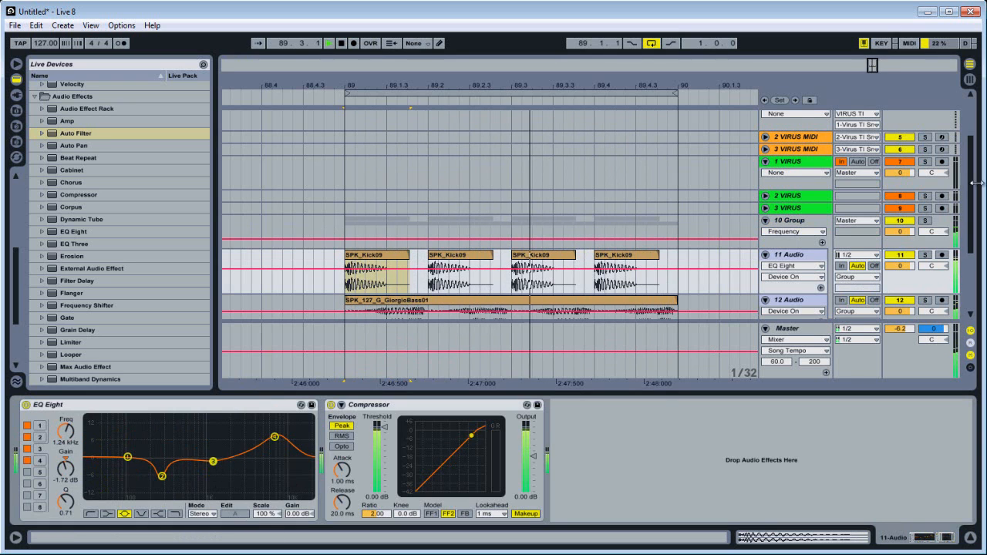
Step: Change the group's Auto Filter to a bandpass at about 1.93 kHz while listening, and bypass it
{"action": "left_click", "coordinate": [836, 278]}
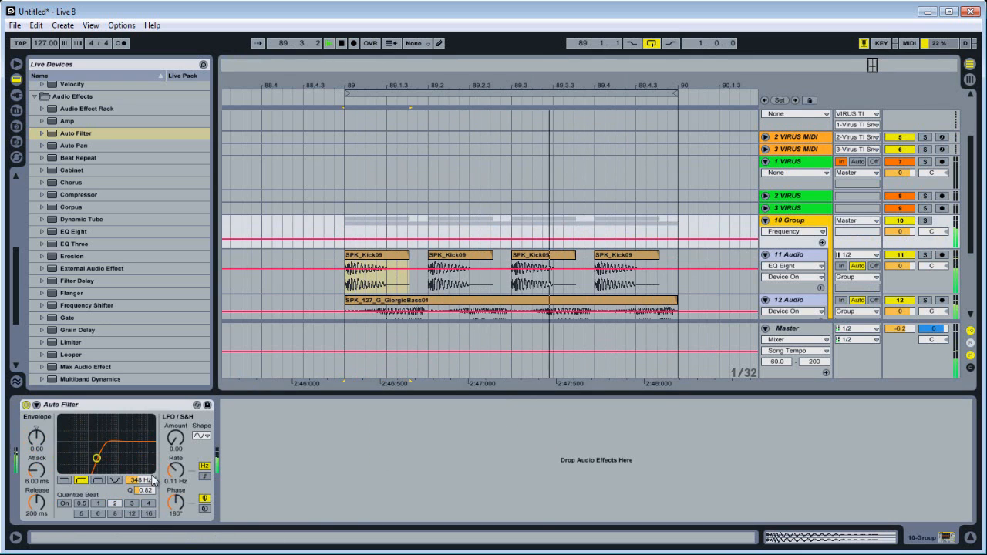
{"action": "left_click_drag", "start_coordinate": [140, 481], "coordinate": [144, 481]}
{"action": "left_click", "coordinate": [98, 481]}
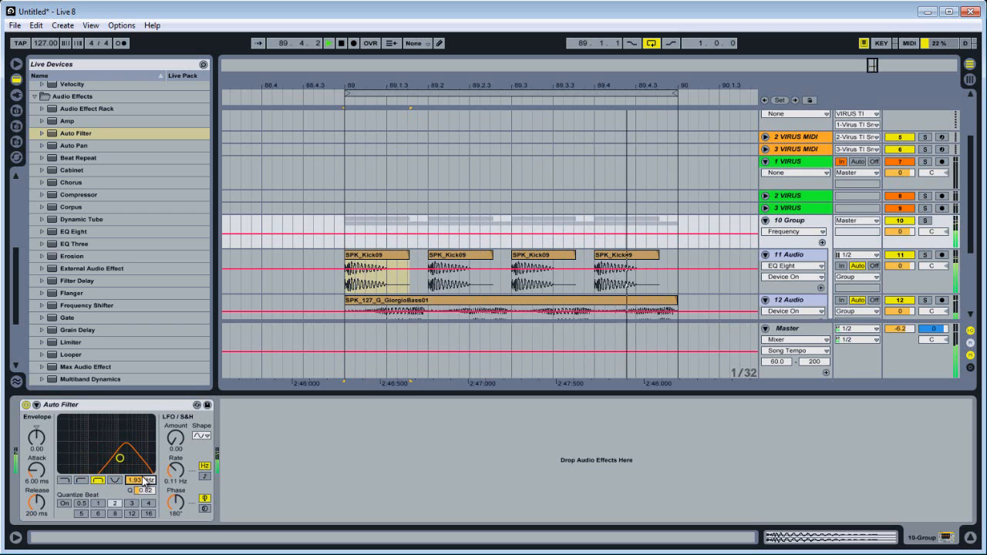
{"action": "left_click", "coordinate": [25, 405]}
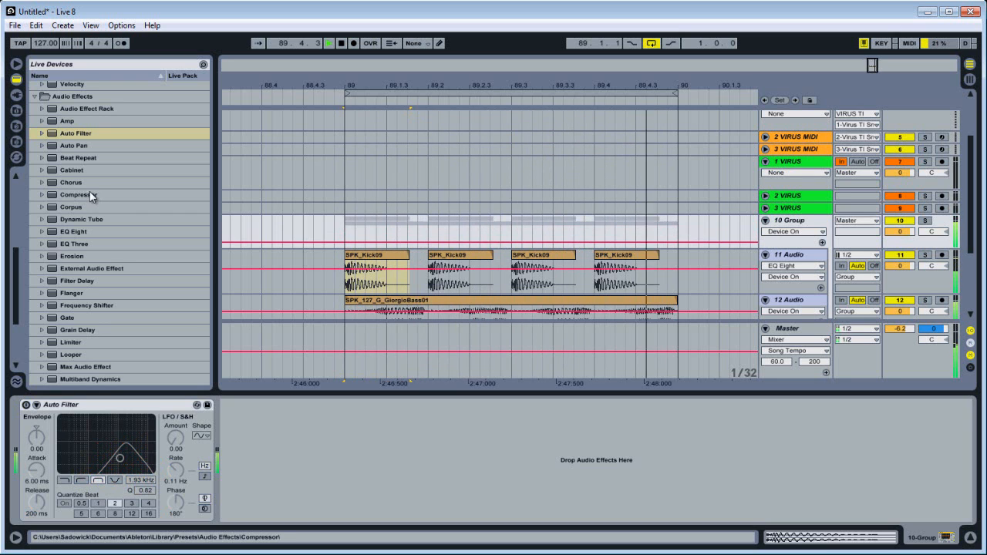
Step: Add a Compressor to the group with its threshold at -3.80 dB and makeup off, stop playback, and select the kick track
{"action": "left_click_drag", "start_coordinate": [90, 194], "coordinate": [299, 462]}
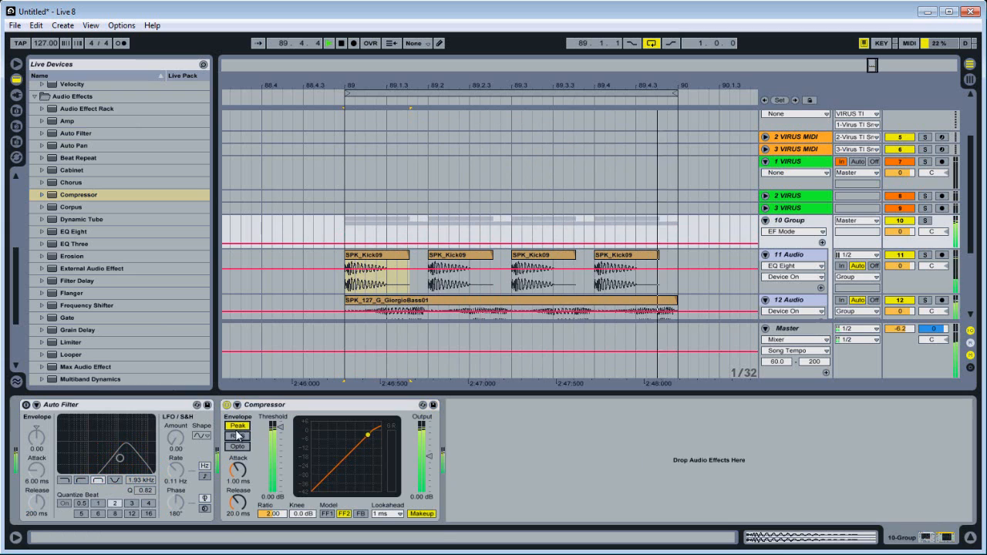
{"action": "left_click_drag", "start_coordinate": [278, 425], "coordinate": [277, 432]}
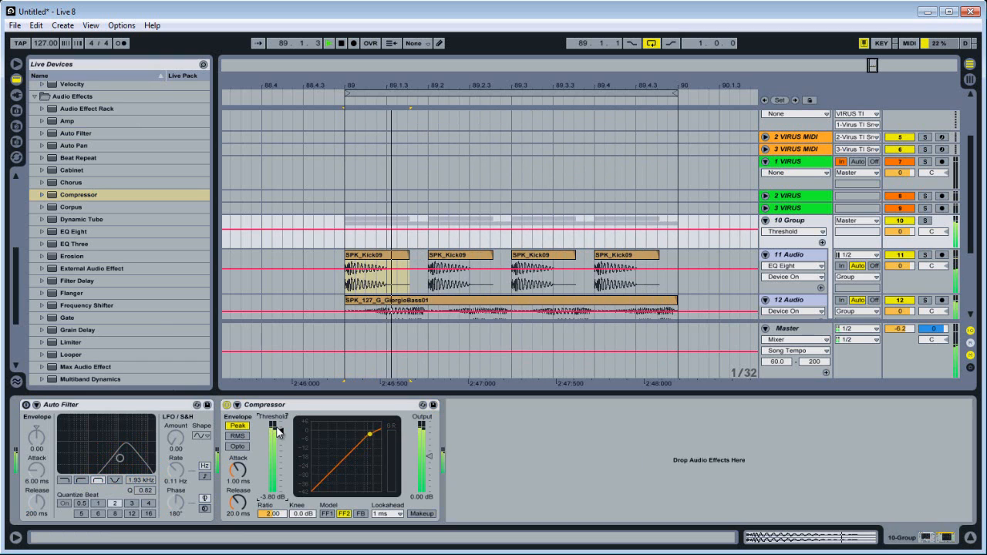
{"action": "key", "text": "space"}
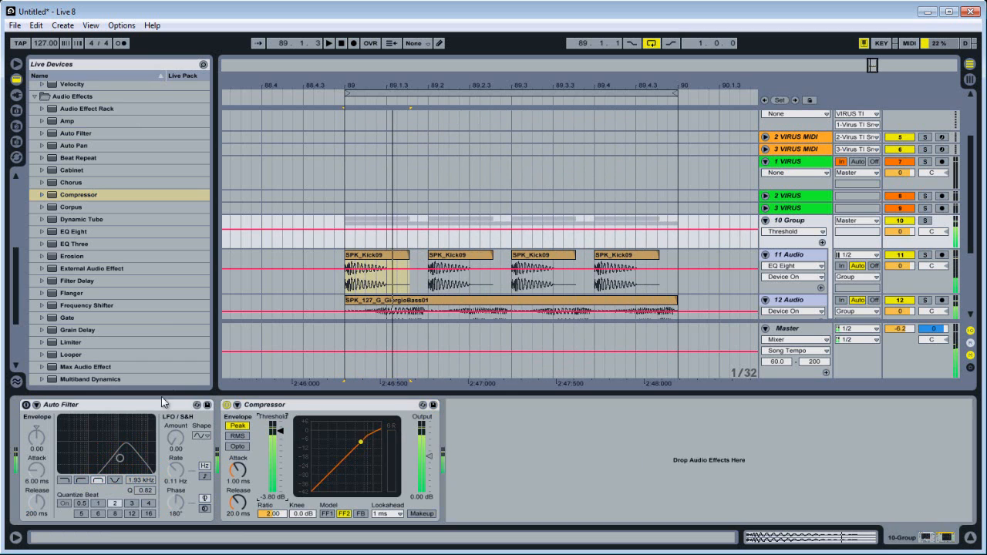
{"action": "left_click", "coordinate": [908, 269]}
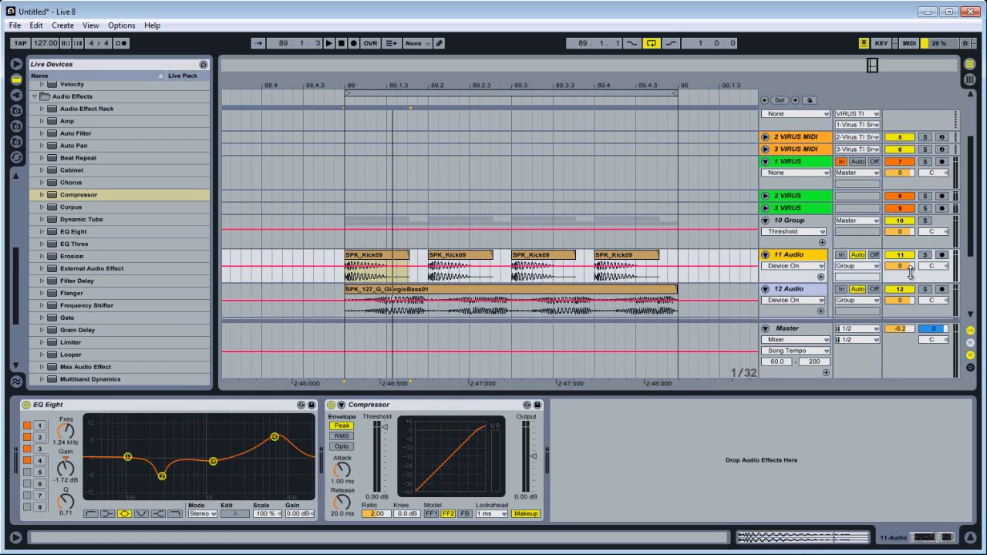